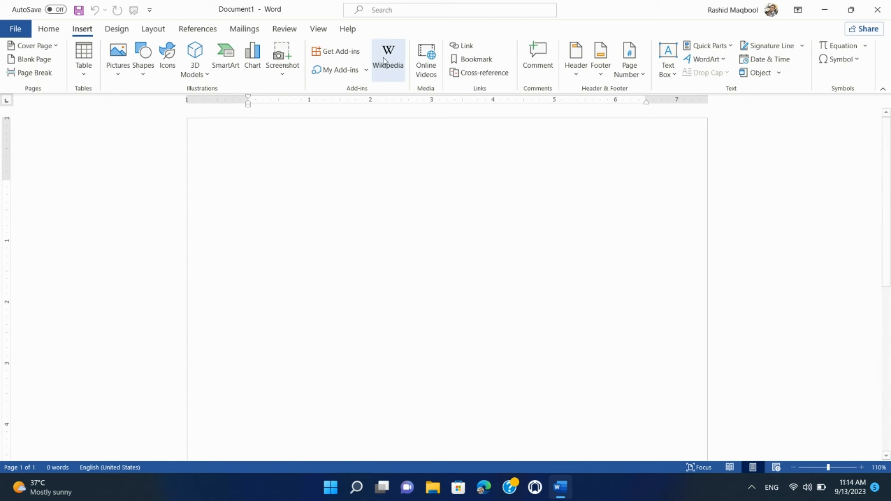
pyautogui.click(425, 59)
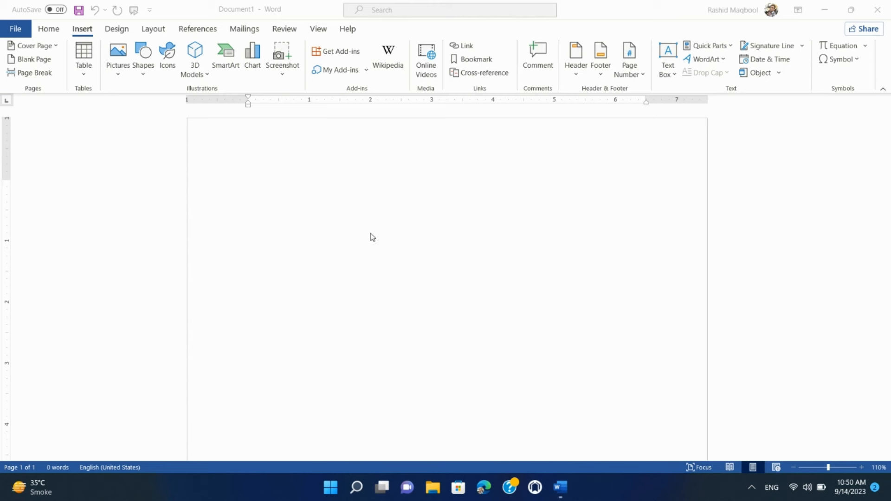
pyautogui.click(58, 36)
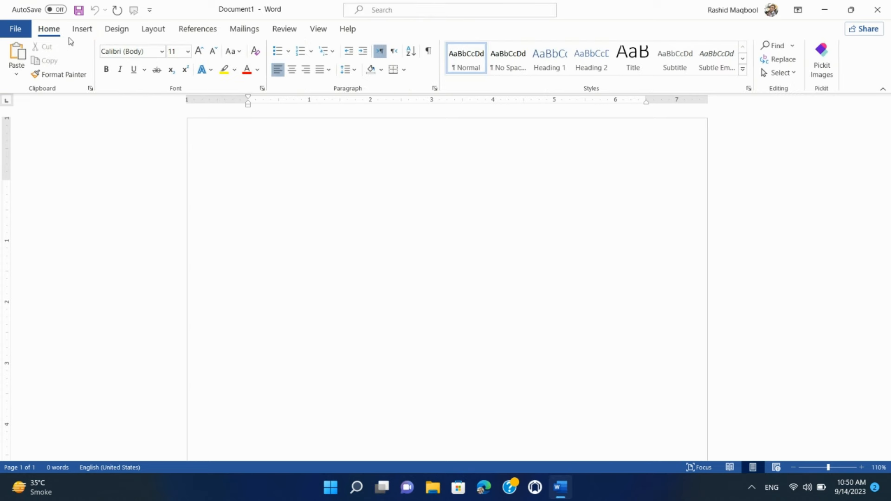
pyautogui.click(82, 29)
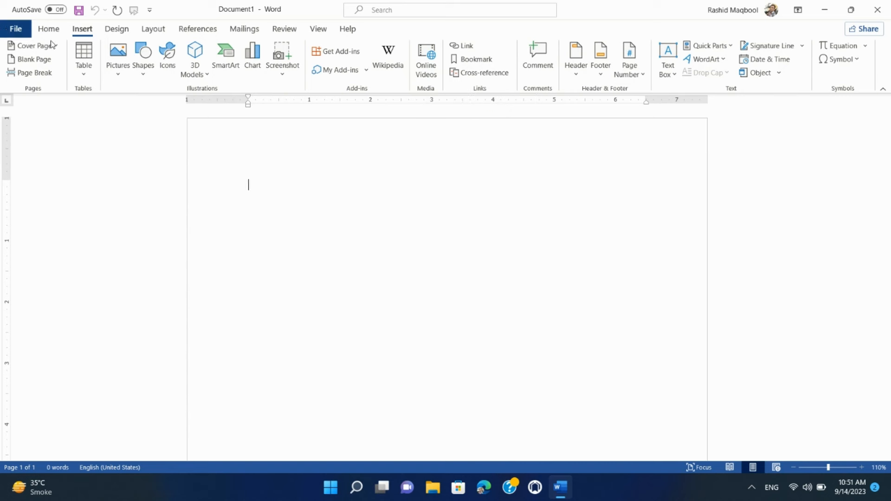
# Step: Open the online video insertion dialog and copy the URL of the Mastering Microsoft Word Part 2 YouTube video from the Edge browser
pyautogui.click(427, 59)
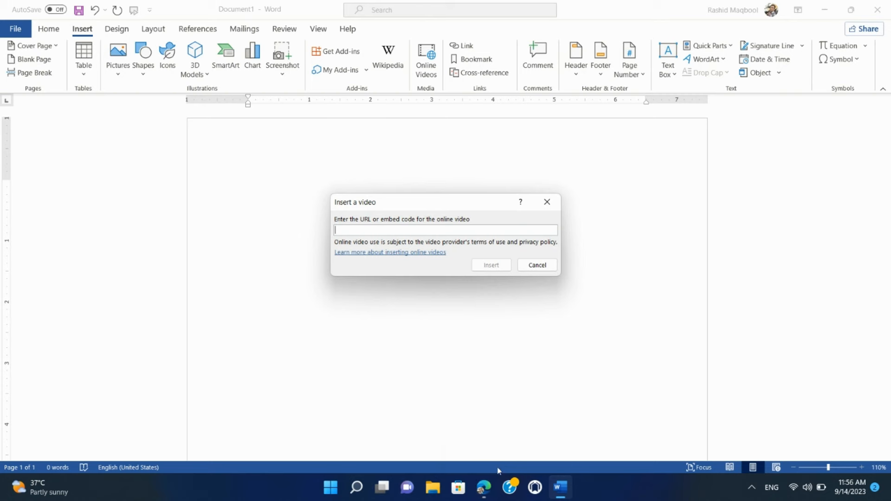
pyautogui.click(484, 487)
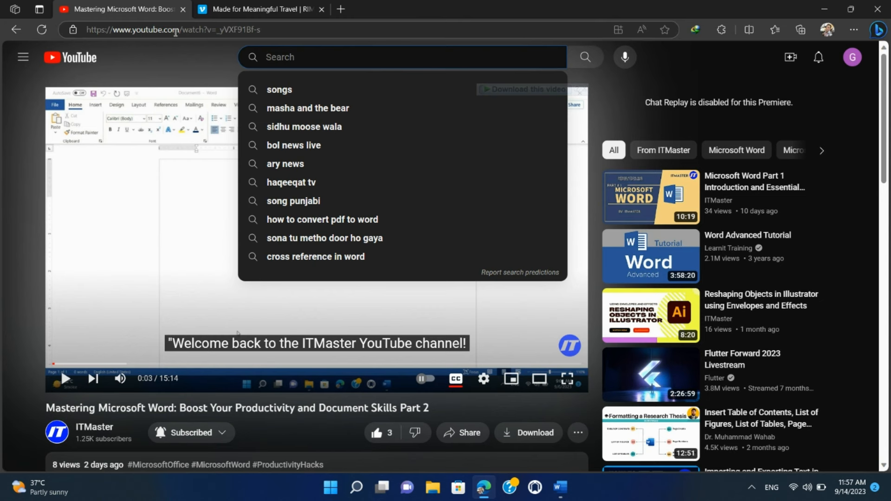
pyautogui.click(105, 30)
pyautogui.hotkey('ctrl', 'c')
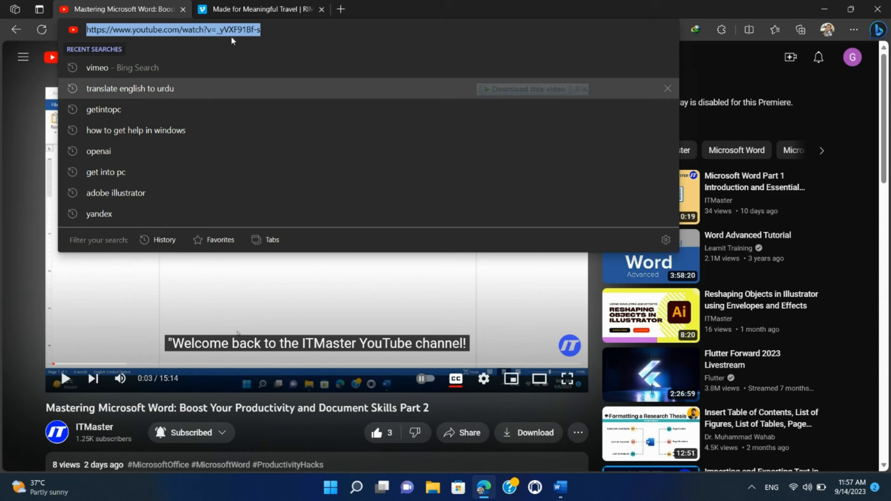
pyautogui.click(566, 492)
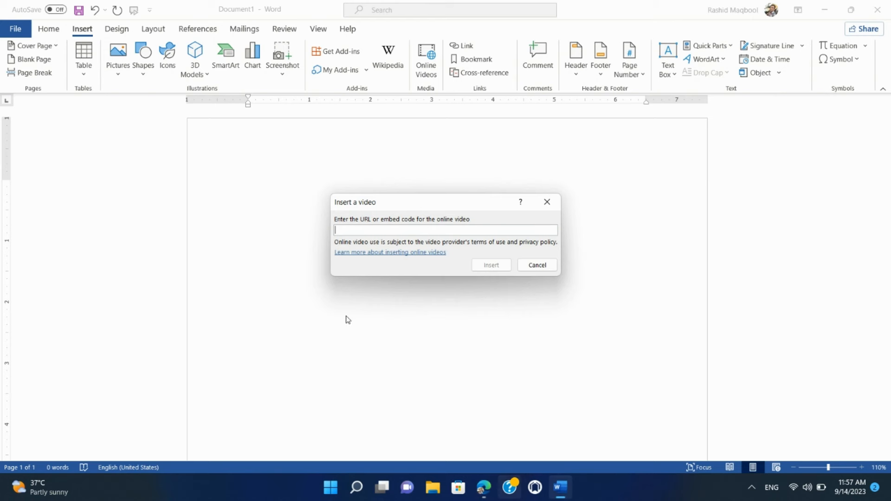
# Step: View the Vimeo video page in the Edge browser, then return to the online video dialog in Word
pyautogui.hotkey('alt', 'Tab')
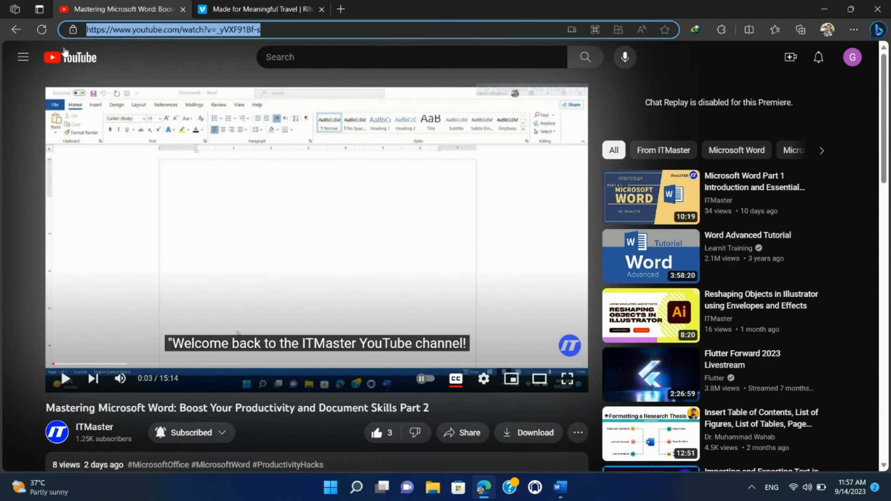
pyautogui.click(259, 7)
pyautogui.moveTo(96, 50)
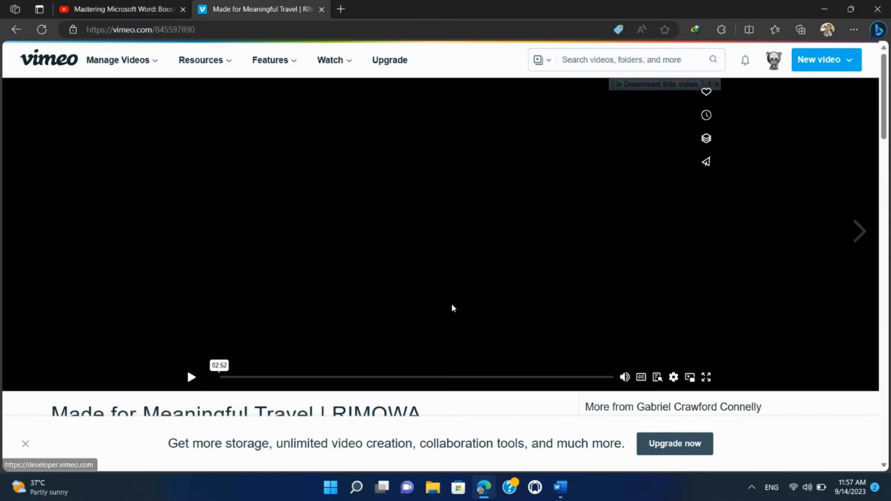
pyautogui.click(116, 8)
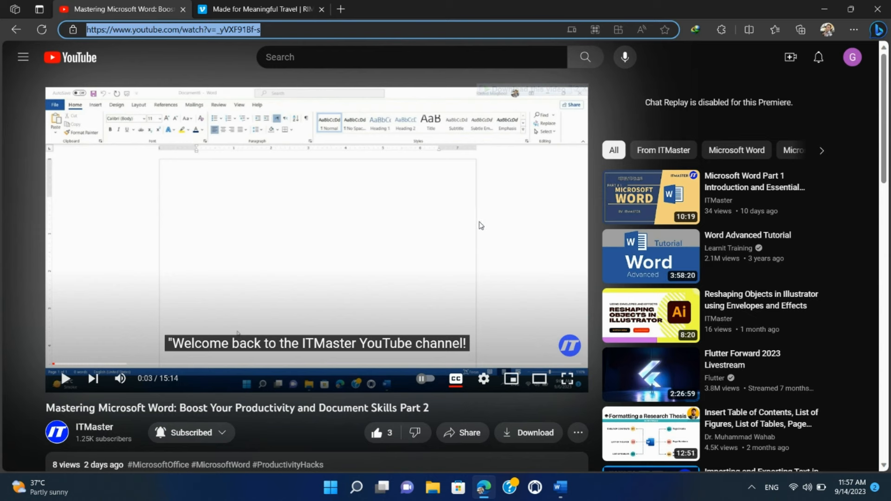
pyautogui.click(556, 486)
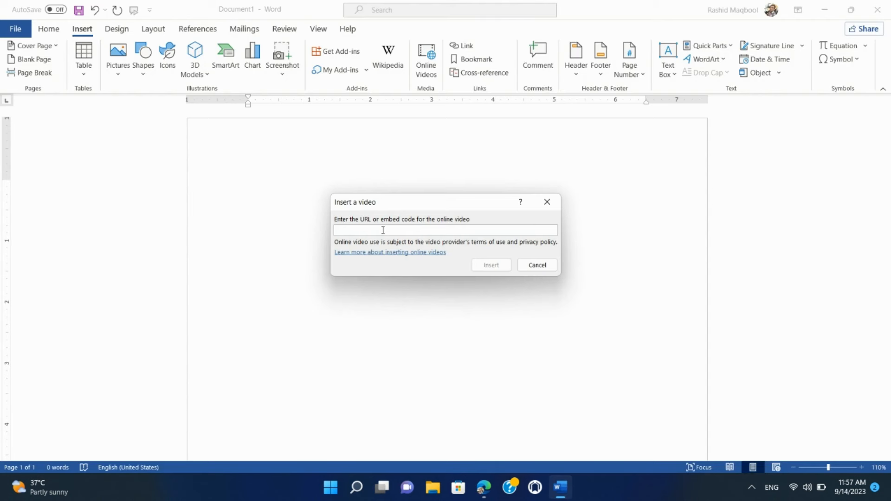
# Step: Paste the copied YouTube URL as the online video address and compare it with the address in the browser
pyautogui.hotkey('ctrl', 'v')
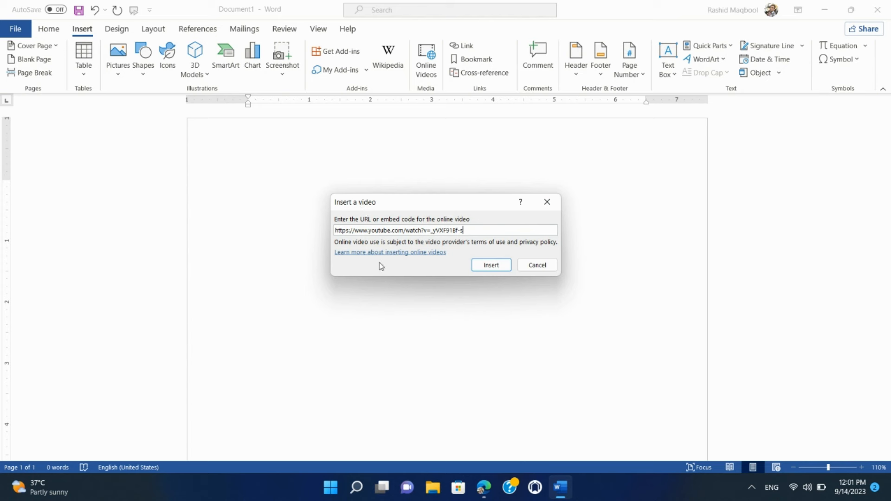
pyautogui.click(348, 230)
pyautogui.write('s')
pyautogui.click(490, 486)
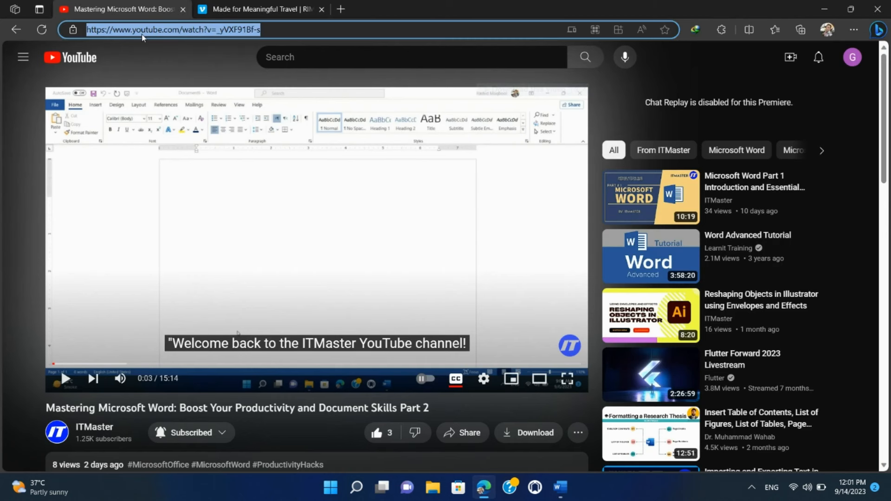
pyautogui.click(561, 487)
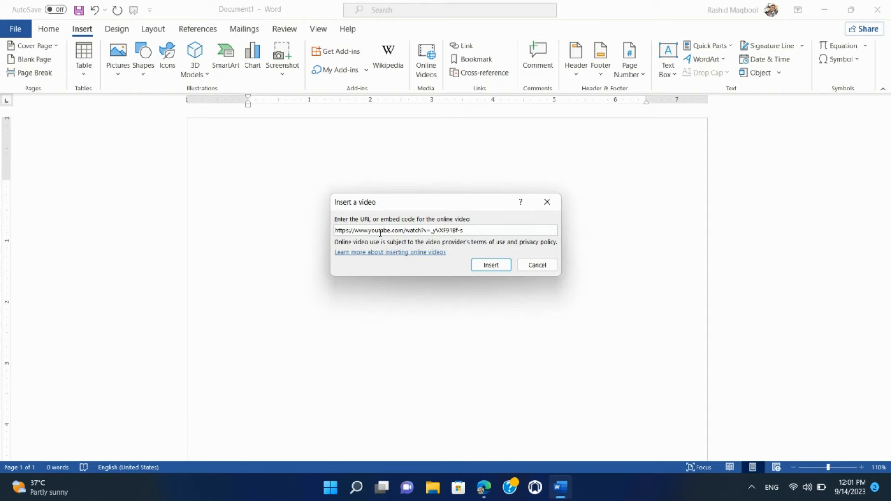
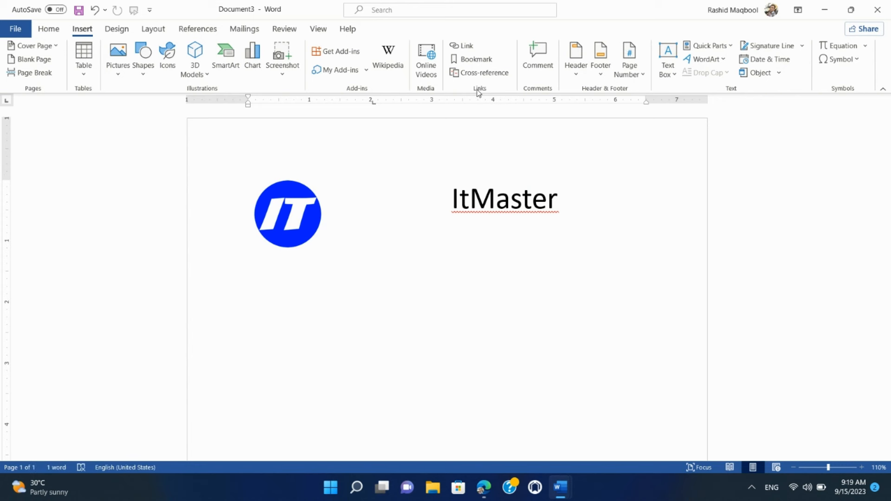
# Step: Select the round IT logo picture beside the ItMaster text and open its hyperlink settings
pyautogui.click(295, 221)
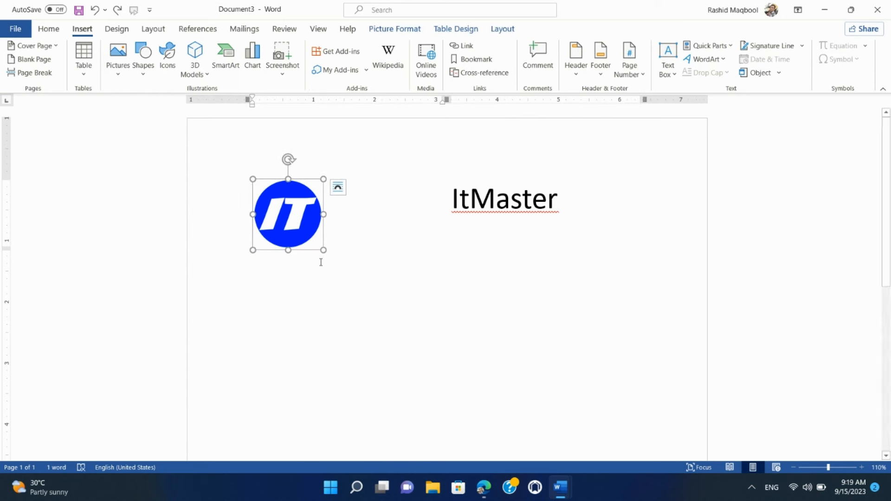
pyautogui.moveTo(320, 229)
pyautogui.click(486, 214)
pyautogui.moveTo(449, 200); pyautogui.dragTo(569, 208)
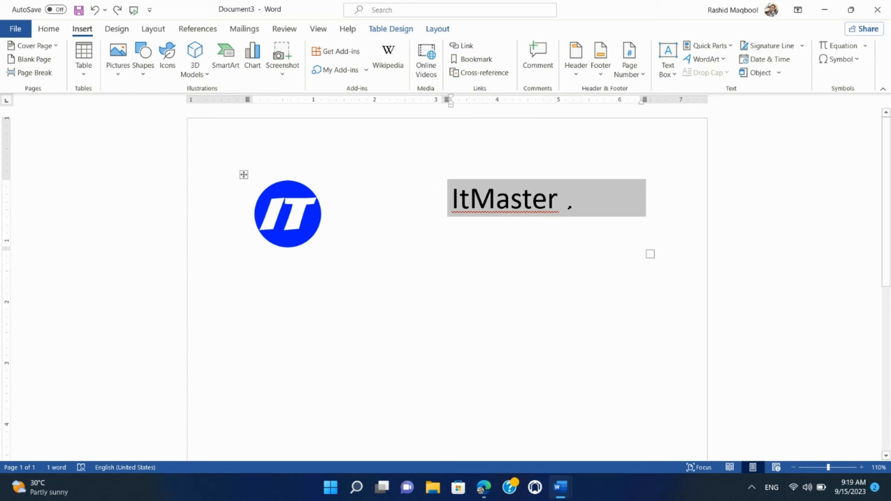
pyautogui.click(288, 215)
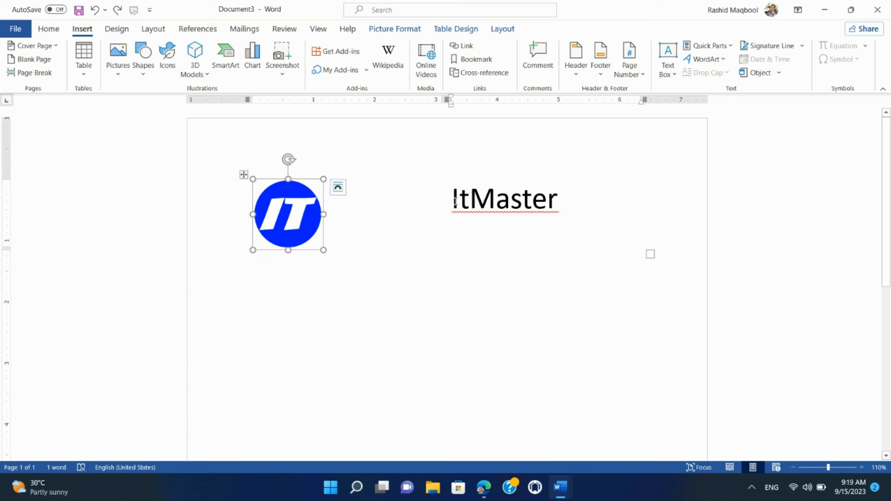
pyautogui.click(461, 46)
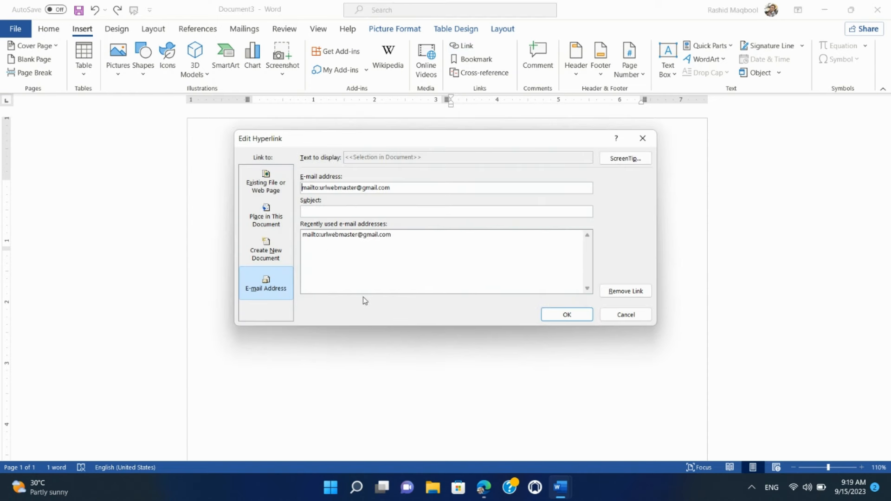
# Step: Try the web page urlwebmaster.com as the logo's link target and look through the recent files and places in this document
pyautogui.click(277, 187)
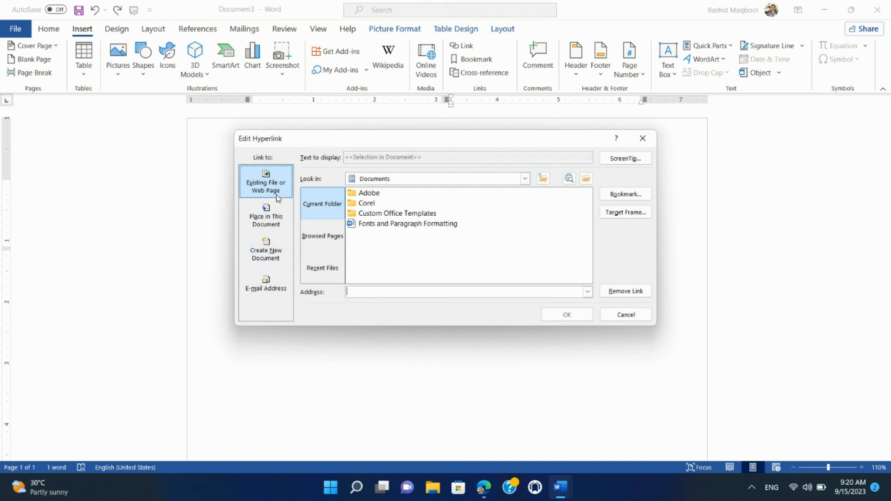
pyautogui.click(413, 293)
pyautogui.write('urlwebmaster.com')
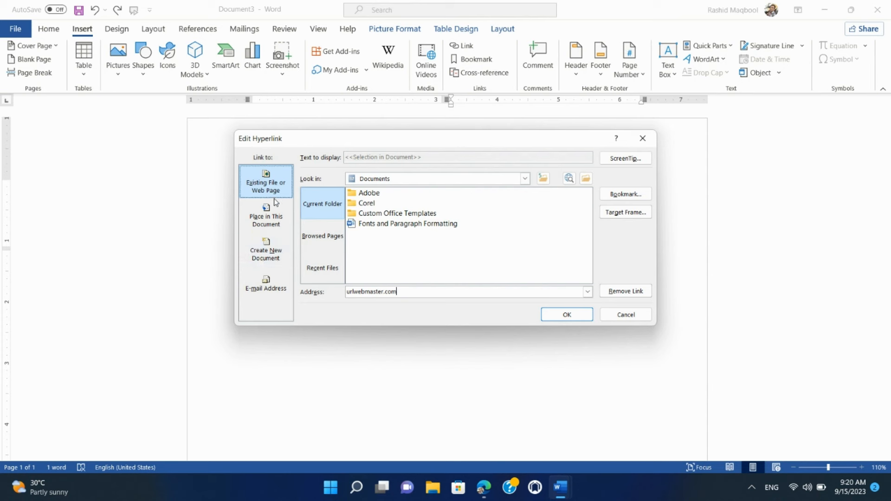
pyautogui.click(321, 236)
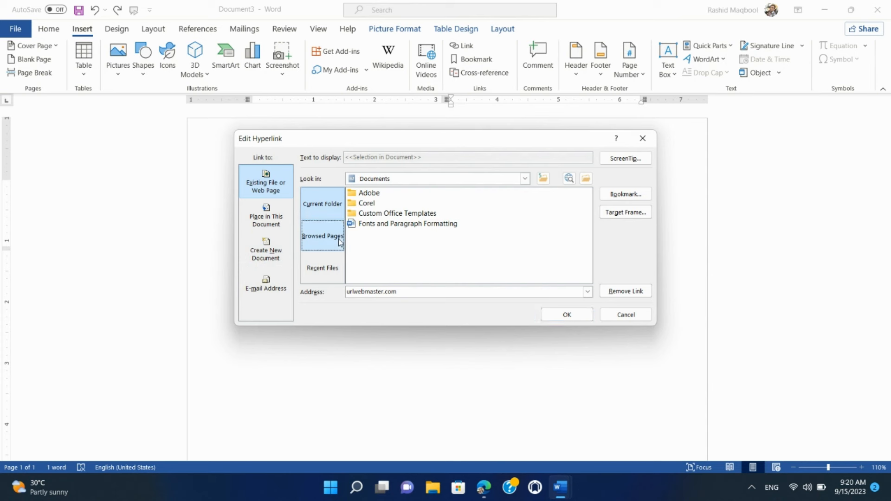
pyautogui.click(330, 272)
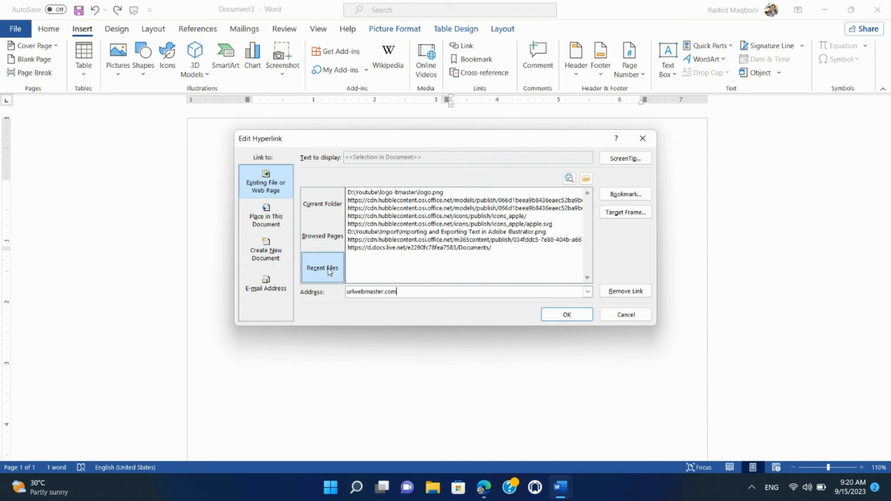
pyautogui.click(286, 231)
pyautogui.click(323, 200)
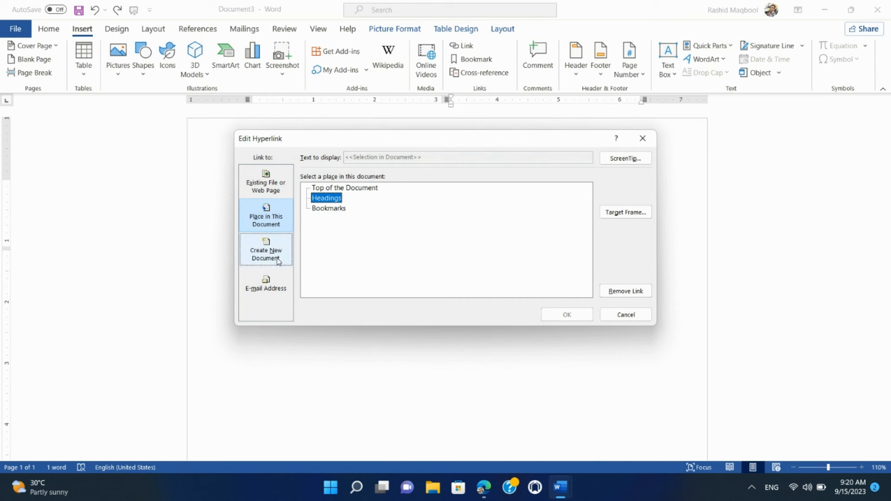
# Step: Link the logo to the recently used e-mail address with the ScreenTip text itmaster
pyautogui.click(283, 293)
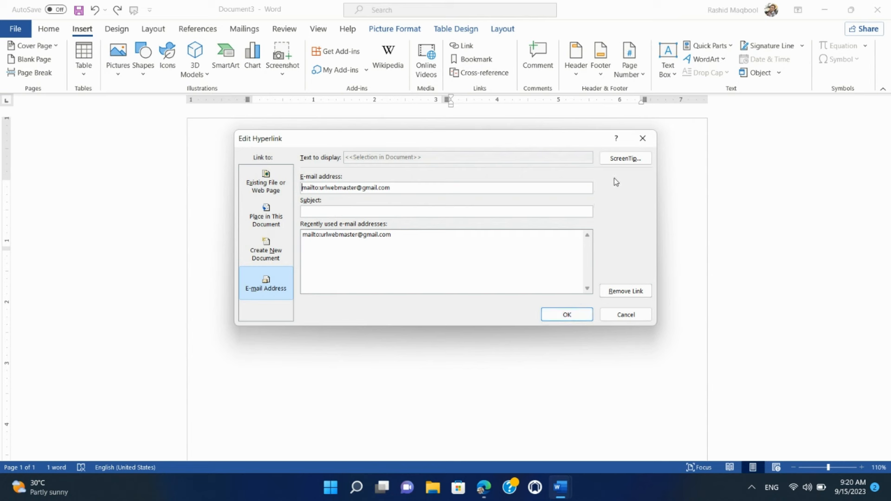
pyautogui.click(633, 159)
pyautogui.click(372, 232)
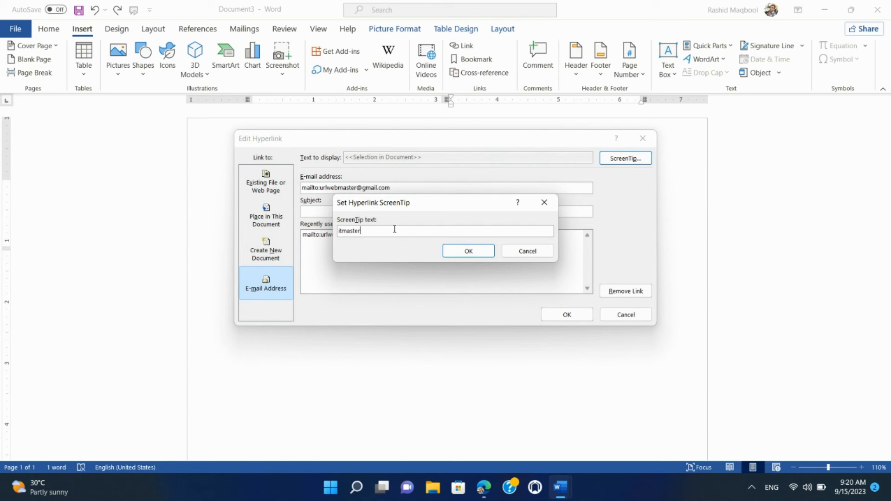
pyautogui.click(467, 250)
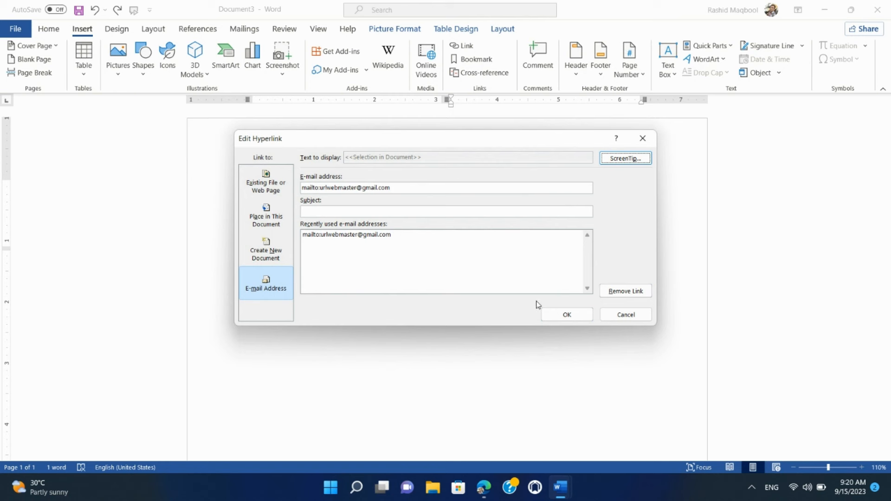
pyautogui.click(550, 319)
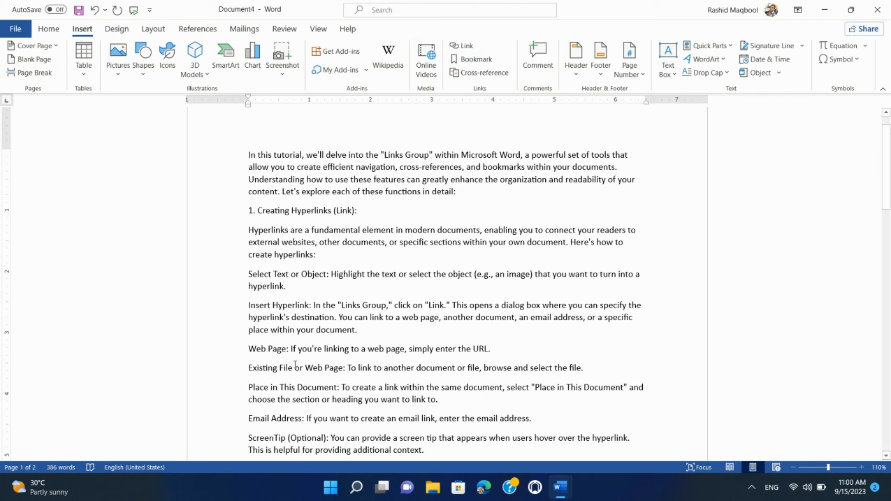
# Step: Add a bookmark named email to the words "Email Address" in the Links Group tutorial text
pyautogui.scroll(-2, 307, 206)
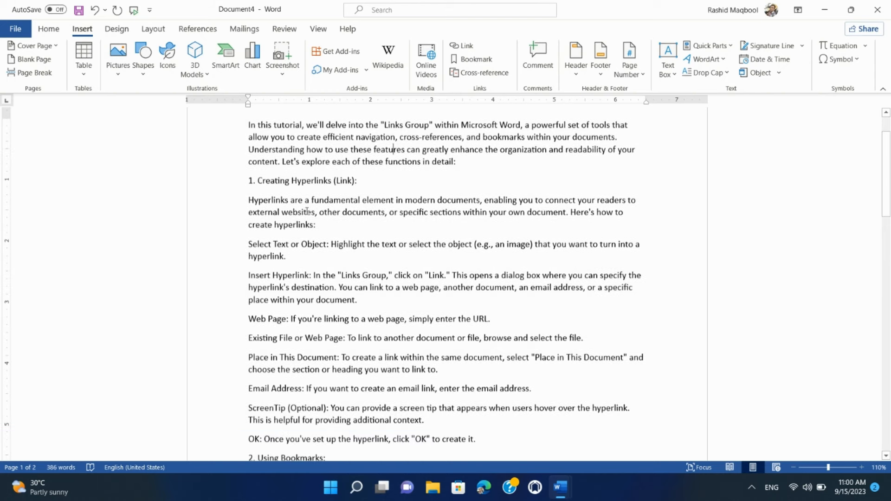
pyautogui.scroll(1, 308, 212)
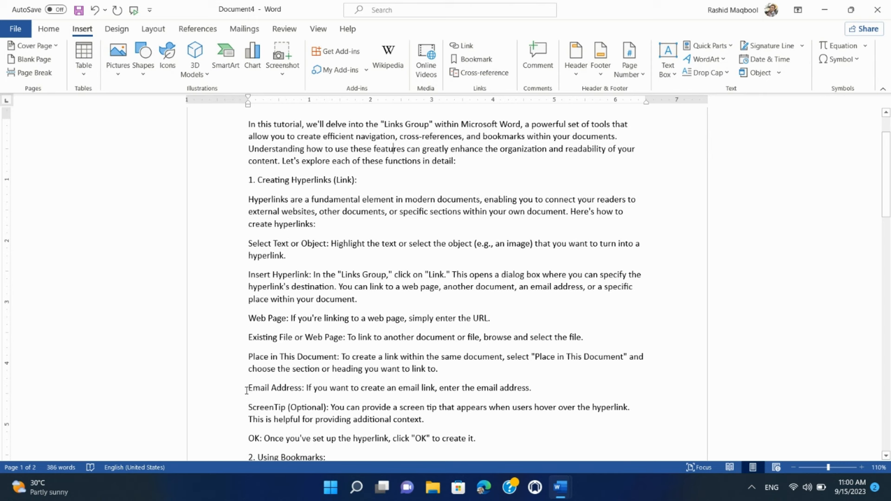
pyautogui.moveTo(249, 389); pyautogui.dragTo(292, 389)
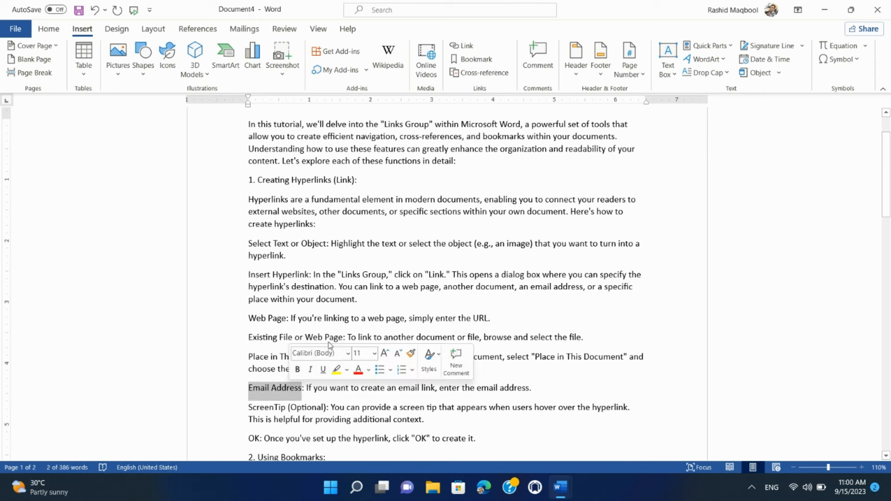
pyautogui.click(477, 60)
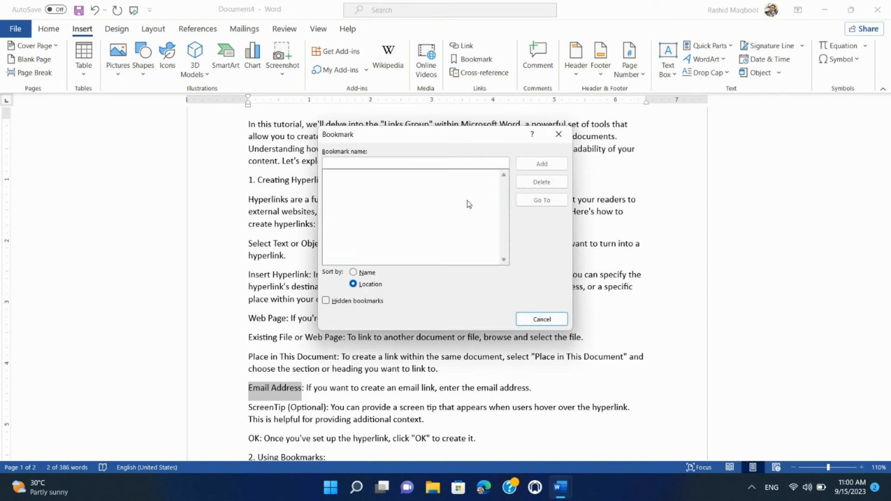
pyautogui.write('e')
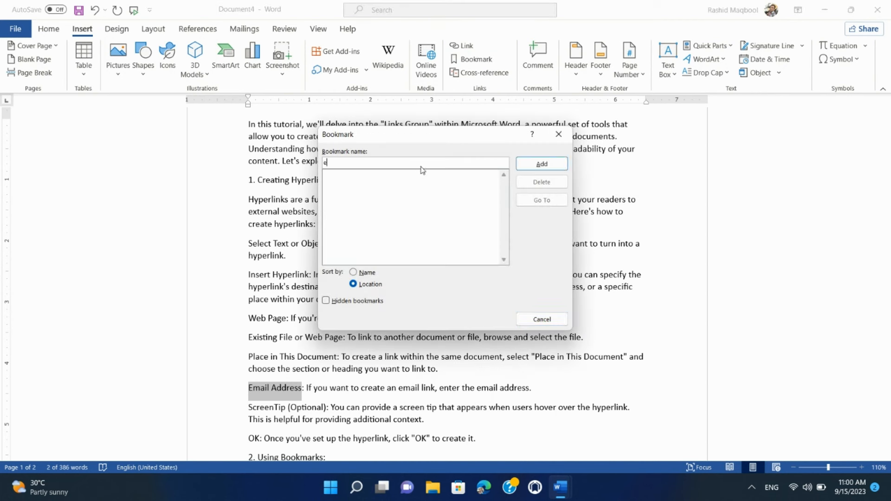
pyautogui.write('mail')
pyautogui.click(542, 165)
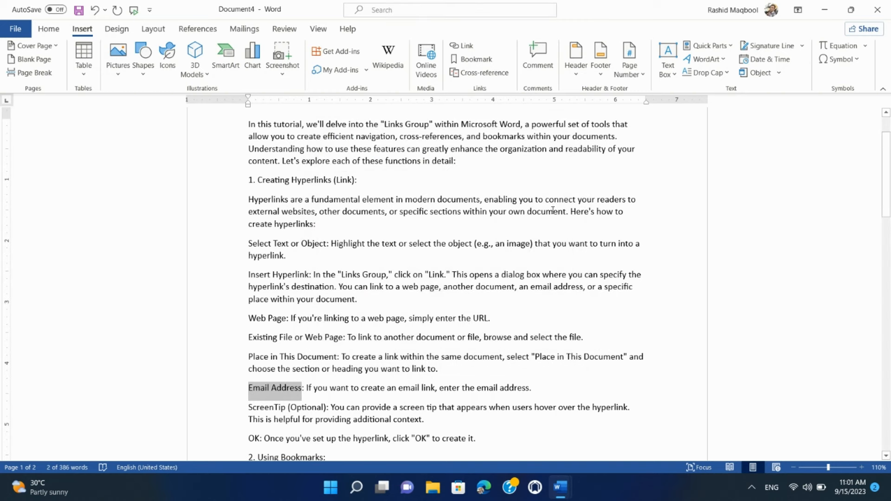
pyautogui.click(320, 243)
pyautogui.scroll(2, 432, 244)
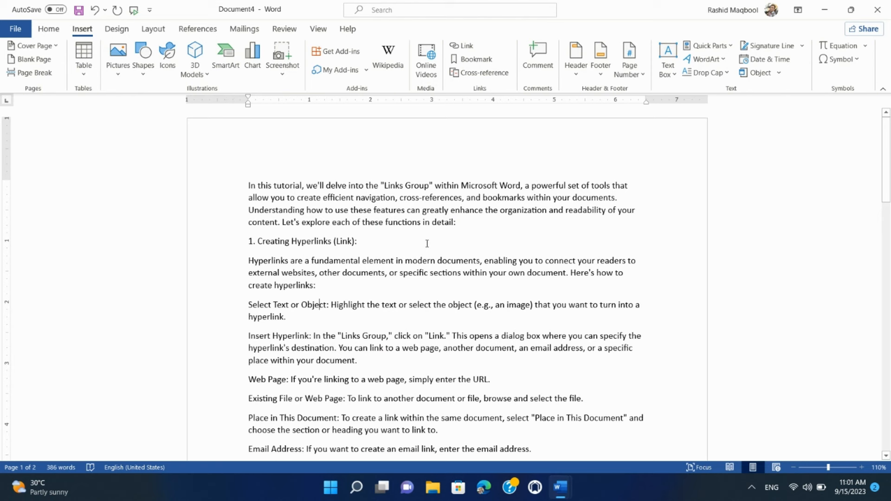
# Step: Go to the bookmark named email in the Links Group tutorial text
pyautogui.hotkey('ctrl', 'g')
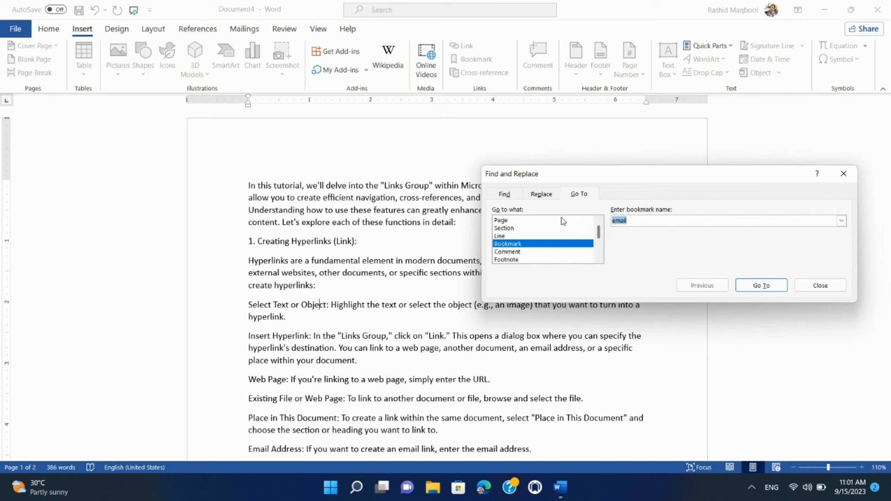
pyautogui.click(513, 244)
pyautogui.click(762, 286)
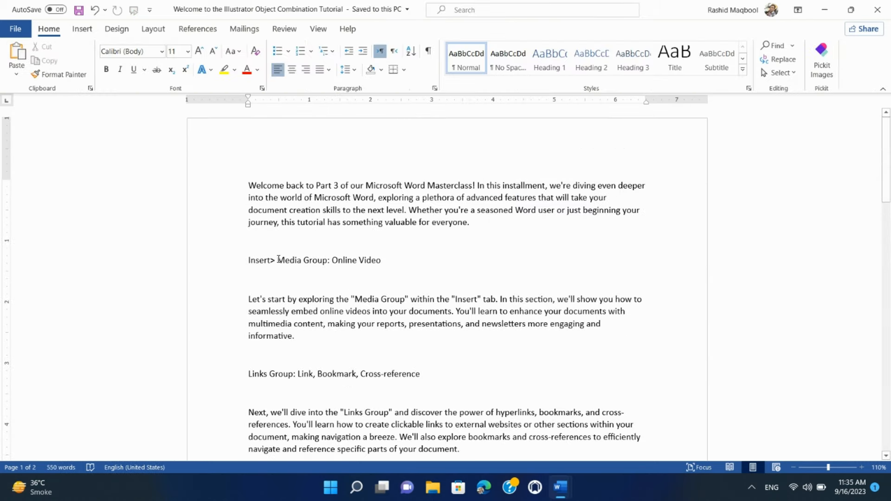
# Step: Examine the tutorial document's group sections and the repeated "Insert> Media Group: Online Video" line on page 2
pyautogui.click(225, 261)
pyautogui.click(330, 261)
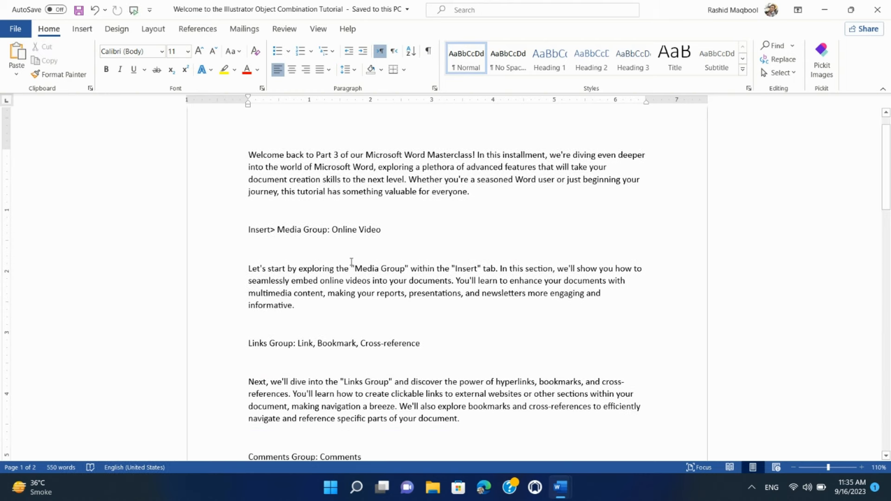
pyautogui.scroll(-12, 351, 262)
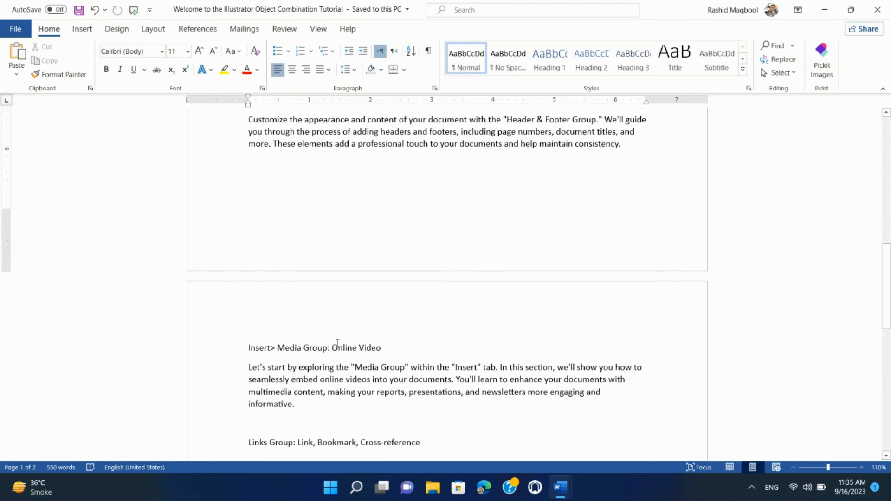
pyautogui.click(309, 348)
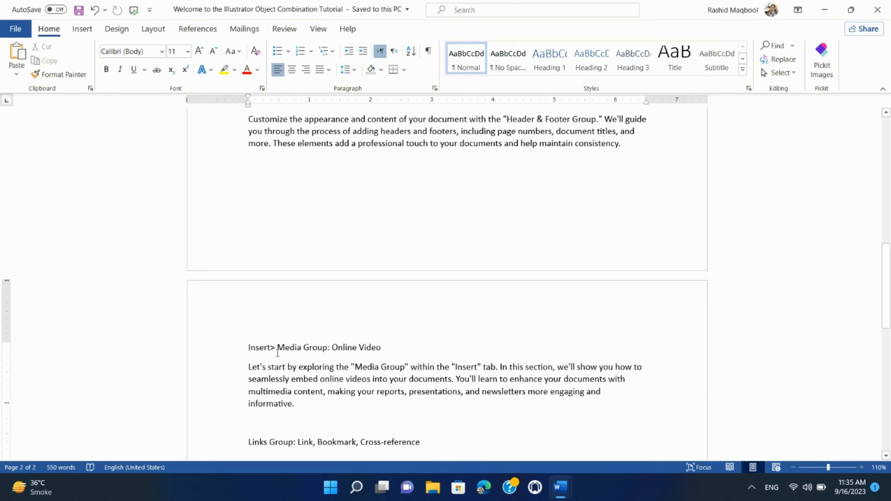
pyautogui.scroll(10, 414, 358)
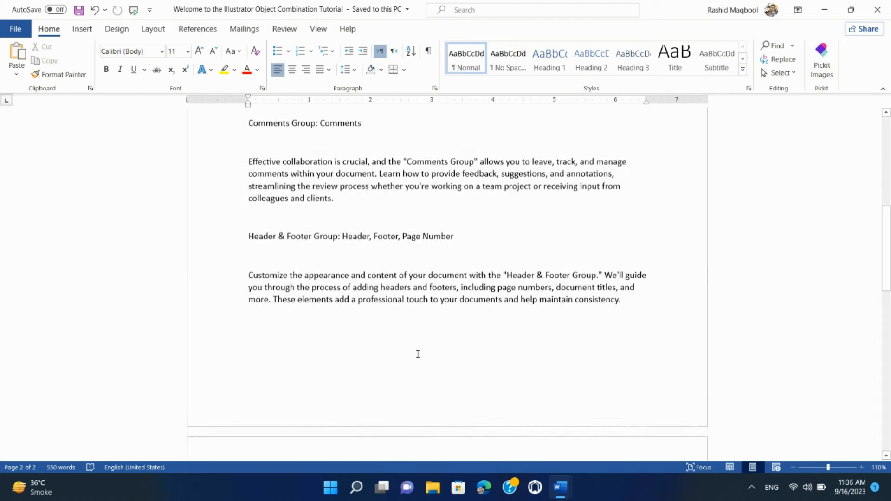
pyautogui.scroll(2, 351, 258)
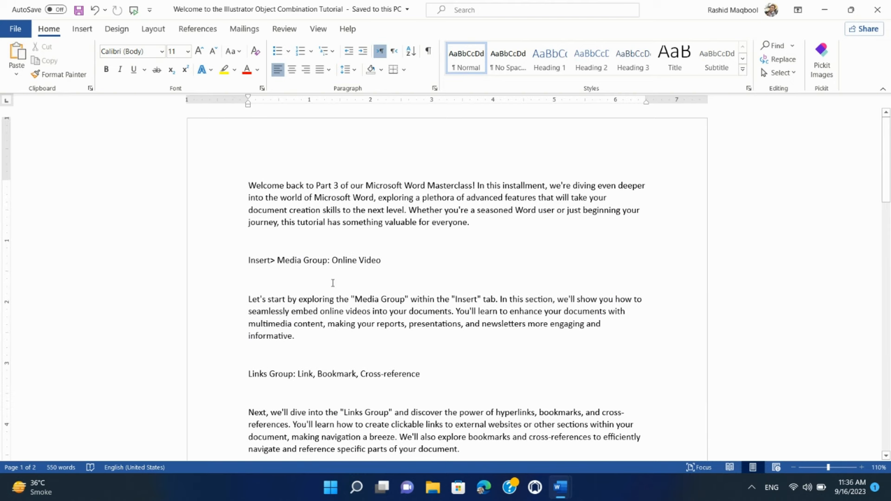
pyautogui.scroll(-5, 365, 336)
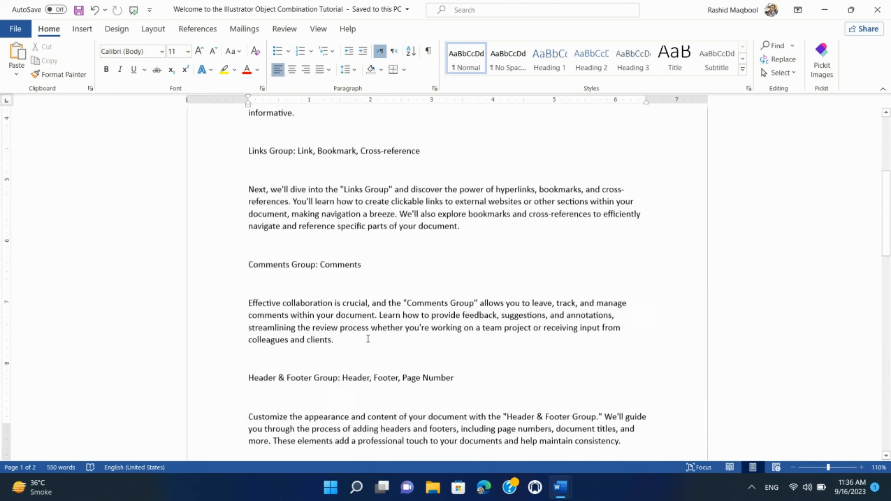
pyautogui.scroll(-6, 366, 339)
pyautogui.scroll(3, 487, 299)
pyautogui.scroll(10, 487, 300)
# Step: Select the first "Insert> Media Group: Online Video" line and review the available cross-reference types and reference options
pyautogui.click(346, 229)
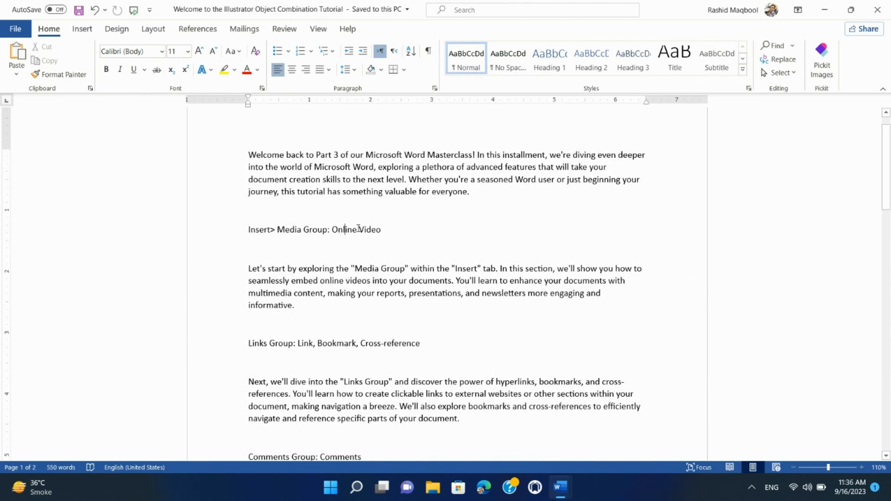
pyautogui.click(209, 232)
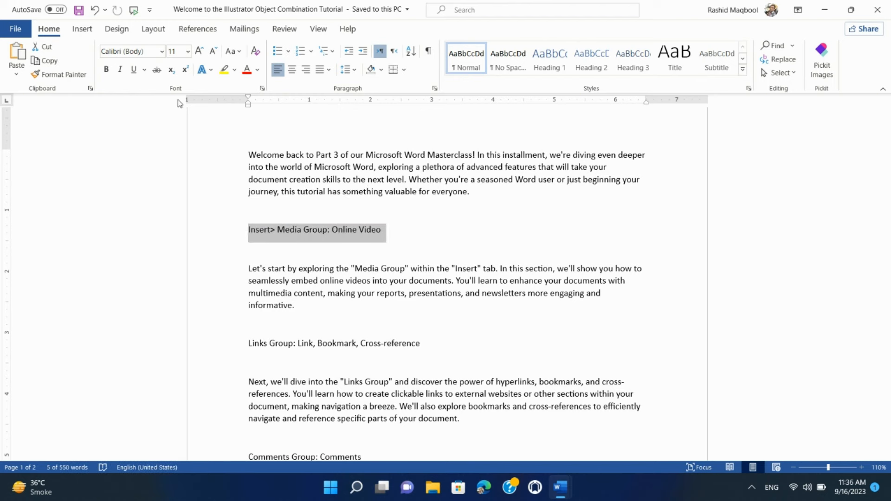
pyautogui.click(81, 30)
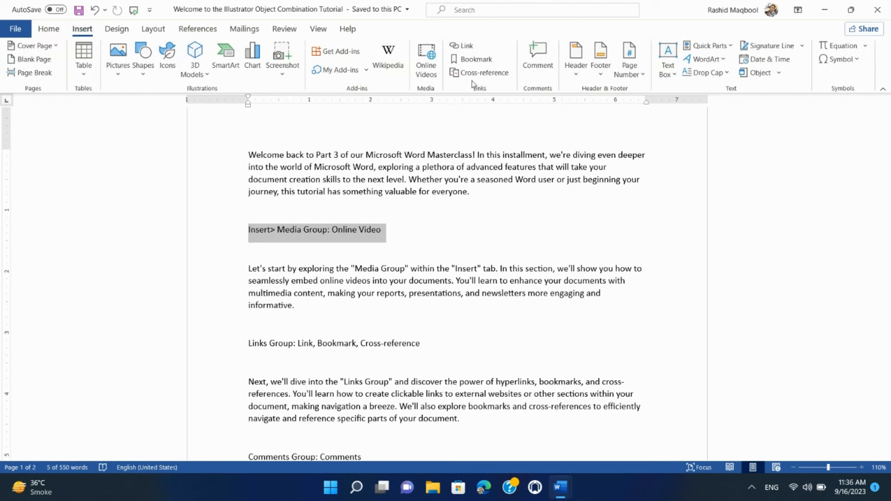
pyautogui.click(481, 73)
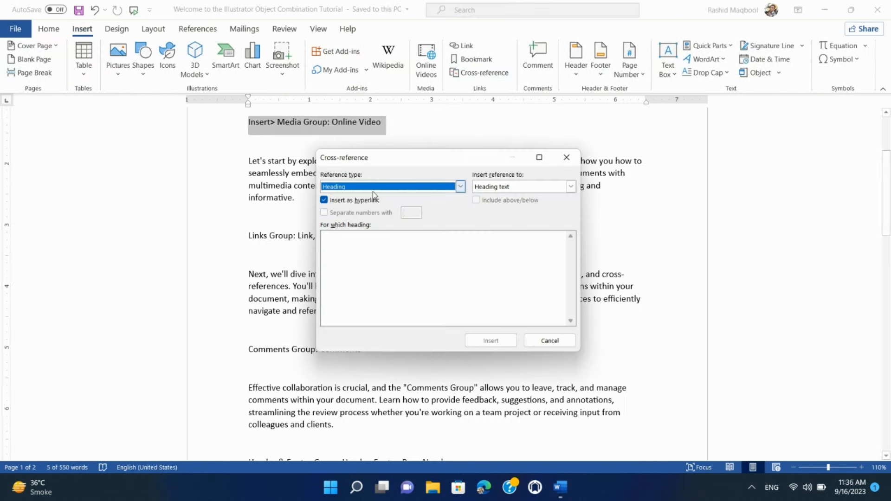
pyautogui.click(347, 189)
pyautogui.click(342, 188)
pyautogui.click(528, 187)
pyautogui.click(571, 186)
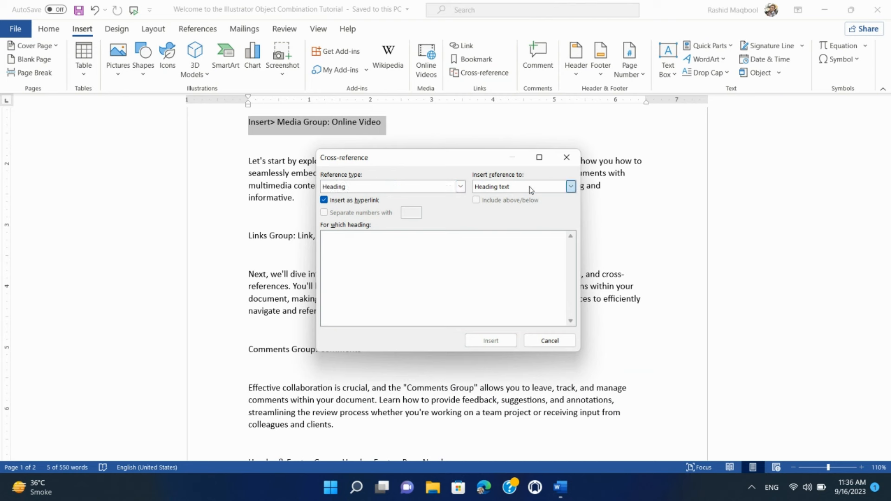
pyautogui.click(394, 186)
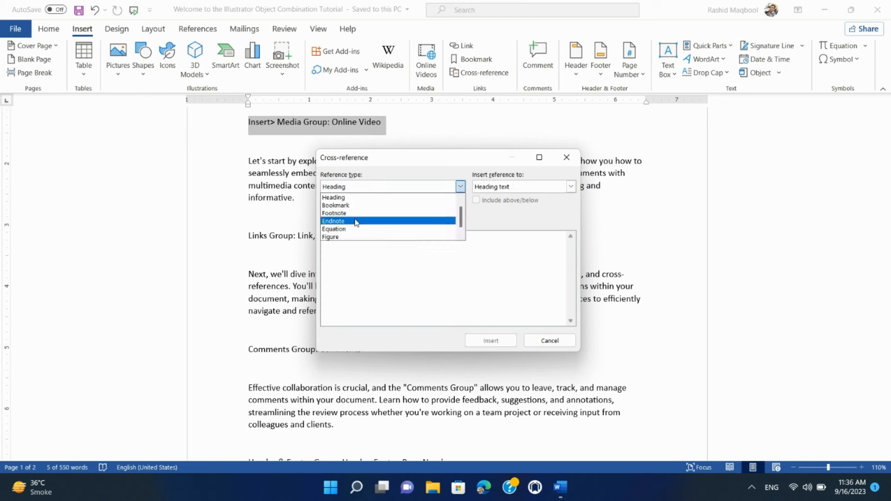
pyautogui.click(441, 198)
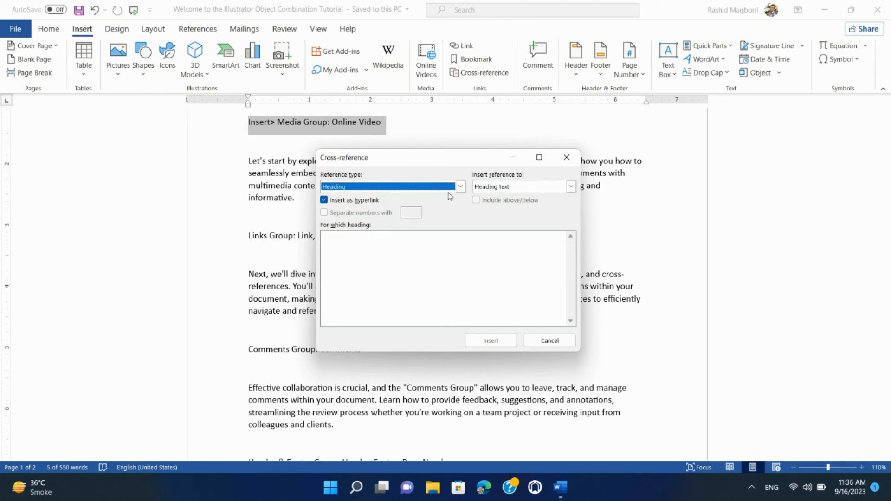
pyautogui.click(502, 187)
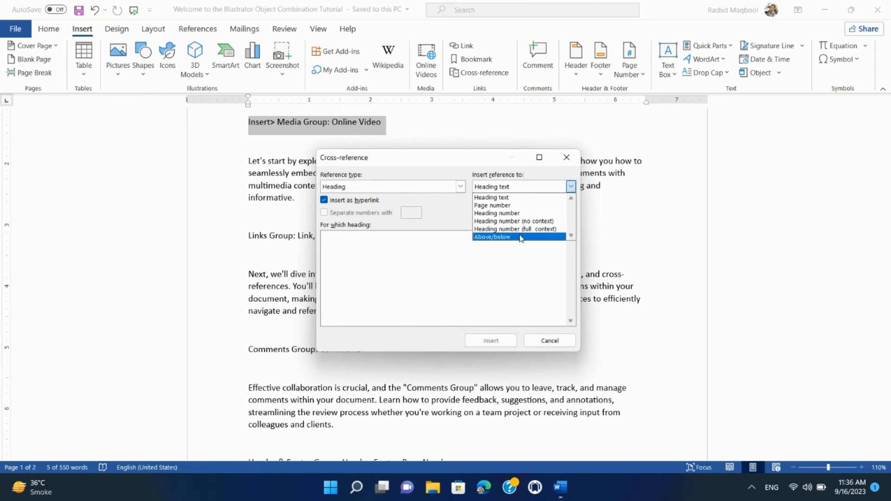
pyautogui.click(550, 341)
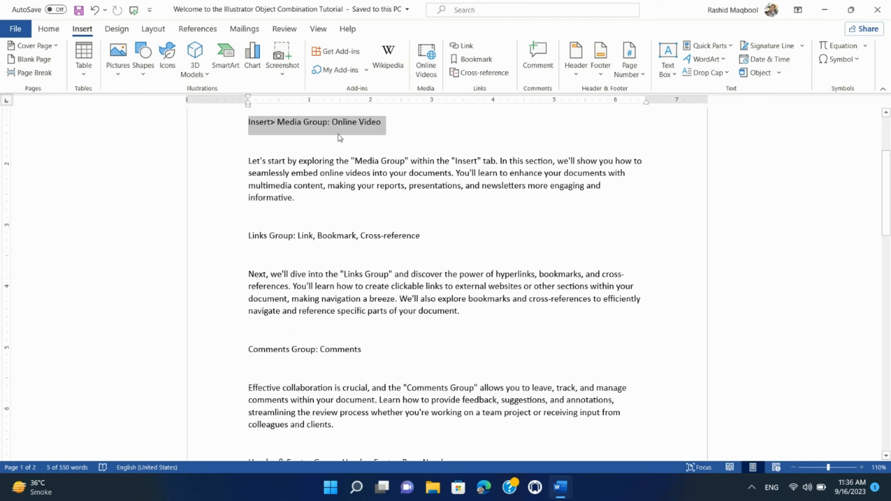
# Step: Apply the Heading 1 style to the "Insert> Media Group: Online Video" line on page 1
pyautogui.click(48, 29)
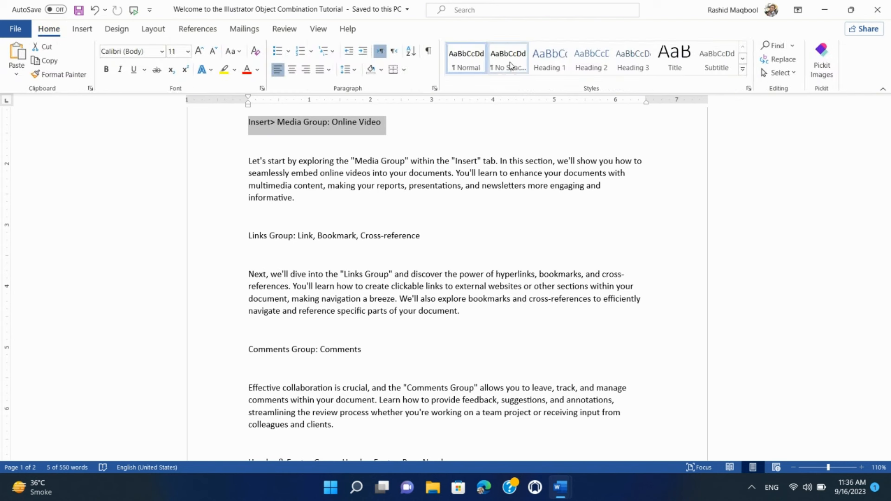
pyautogui.click(550, 62)
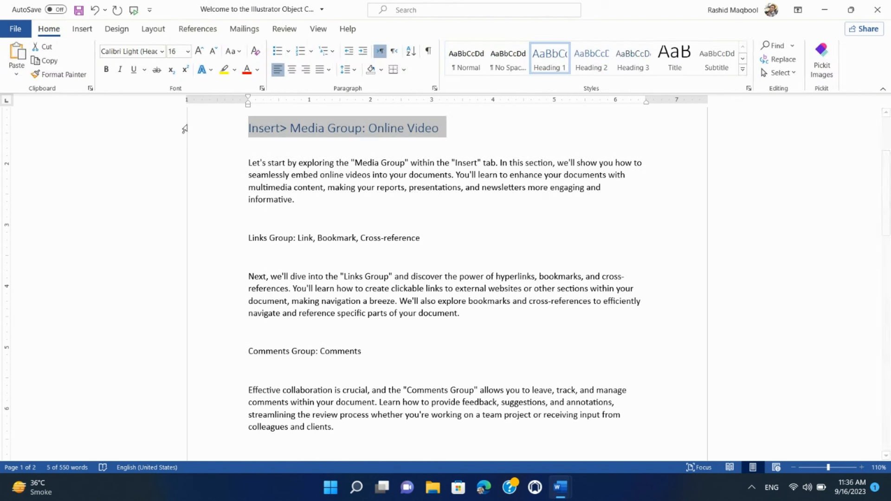
pyautogui.click(302, 143)
# Step: Add blank lines above page 2's "Insert> Media Group: Online Video" line and insert a hyperlinked cross-reference to that heading's text there
pyautogui.scroll(-9, 435, 325)
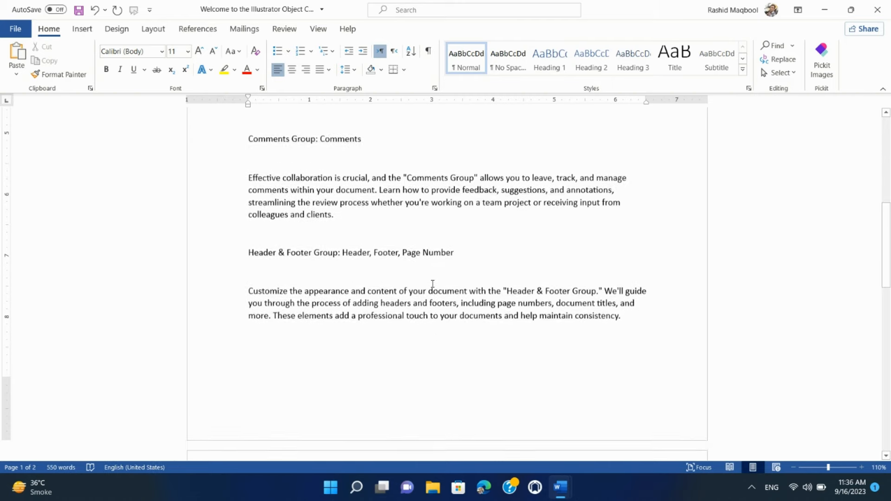
pyautogui.click(254, 342)
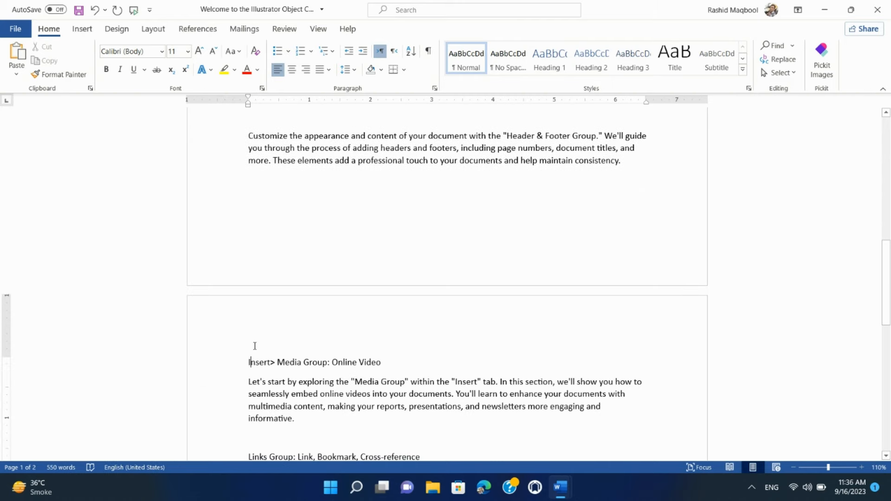
pyautogui.press('Return')
pyautogui.press('Return')
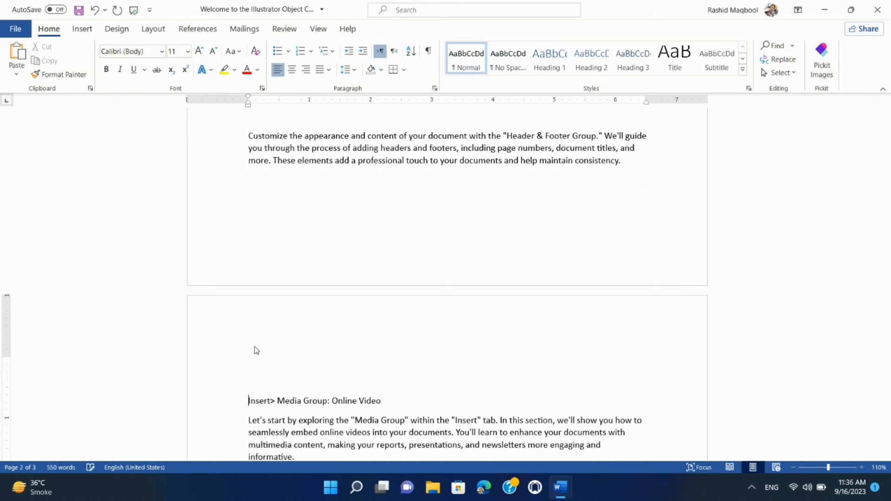
pyautogui.click(83, 29)
pyautogui.click(495, 75)
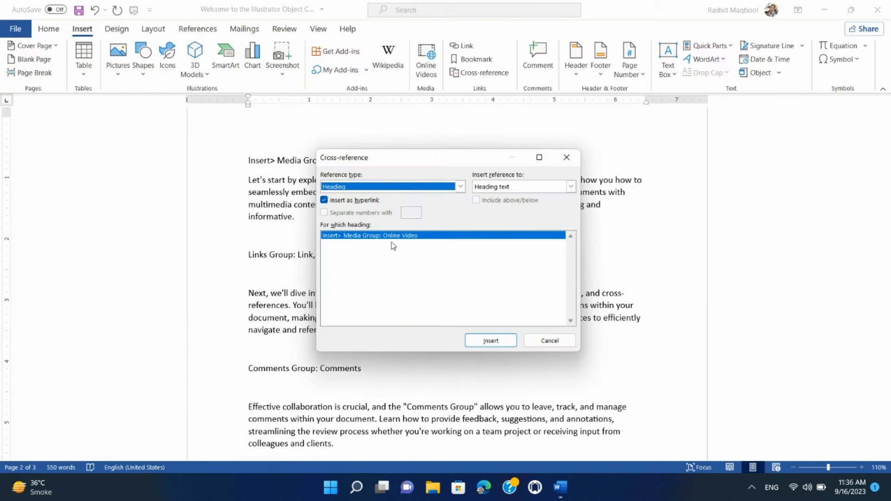
pyautogui.click(491, 344)
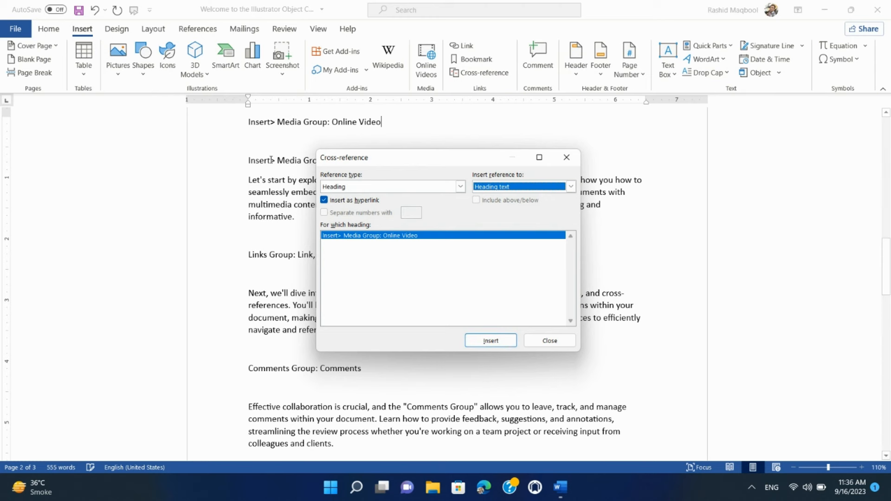
pyautogui.click(550, 344)
# Step: Delete the original plain-text line below the inserted cross-reference and follow the cross-reference to its heading
pyautogui.click(244, 163)
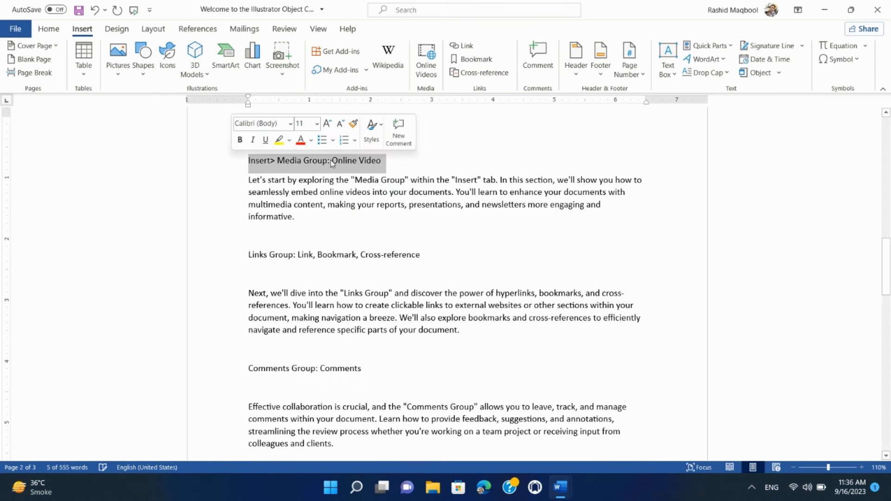
pyautogui.press('Delete')
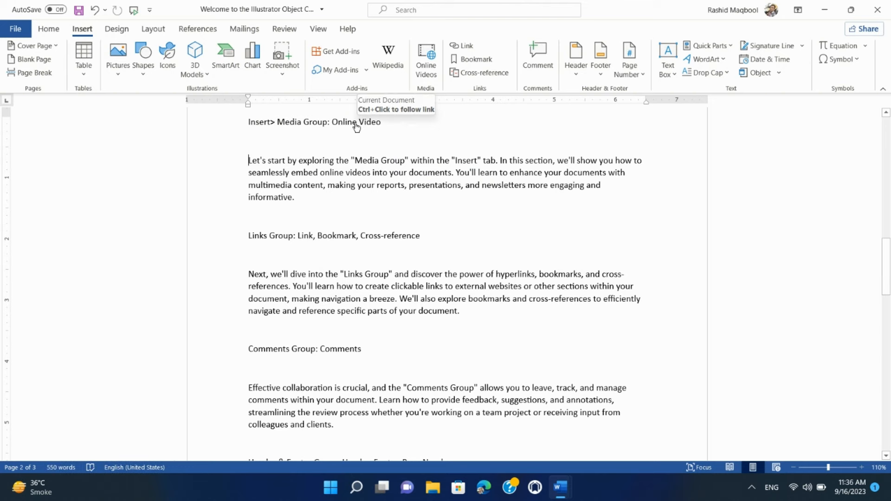
pyautogui.keyDown('ctrl'); pyautogui.click(356, 123); pyautogui.keyUp('ctrl')
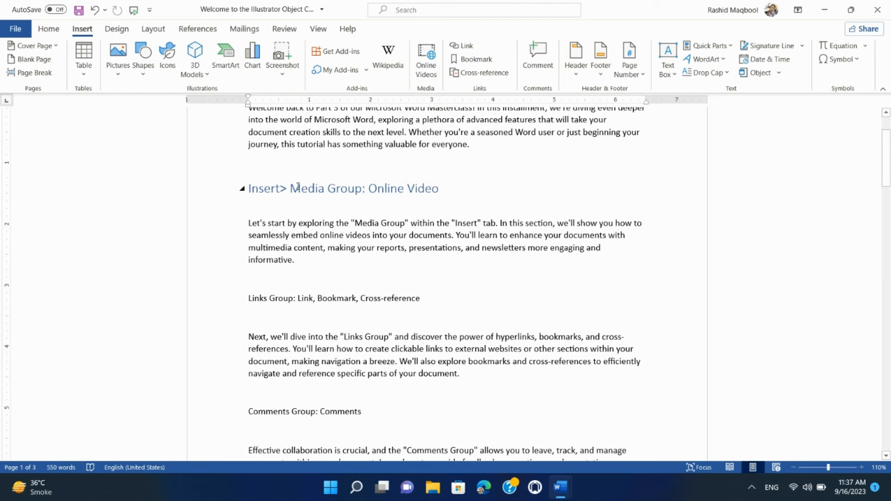
# Step: Return to the "Insert> Media Group: Online Video" cross-reference on page 2 and follow its link again
pyautogui.scroll(-7, 293, 213)
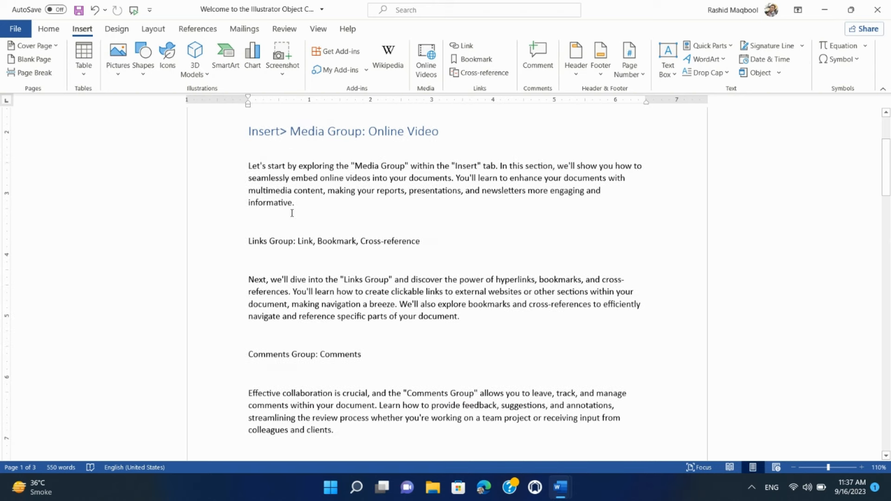
pyautogui.scroll(-6, 300, 223)
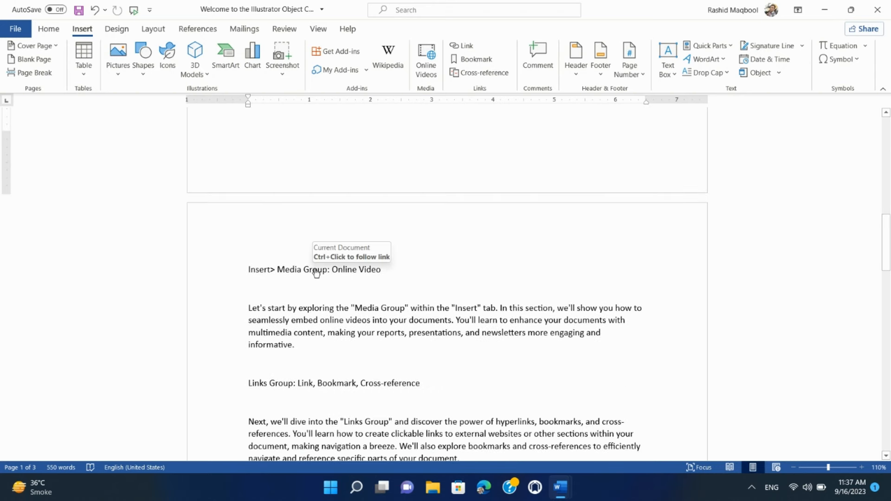
pyautogui.tripleClick(316, 272)
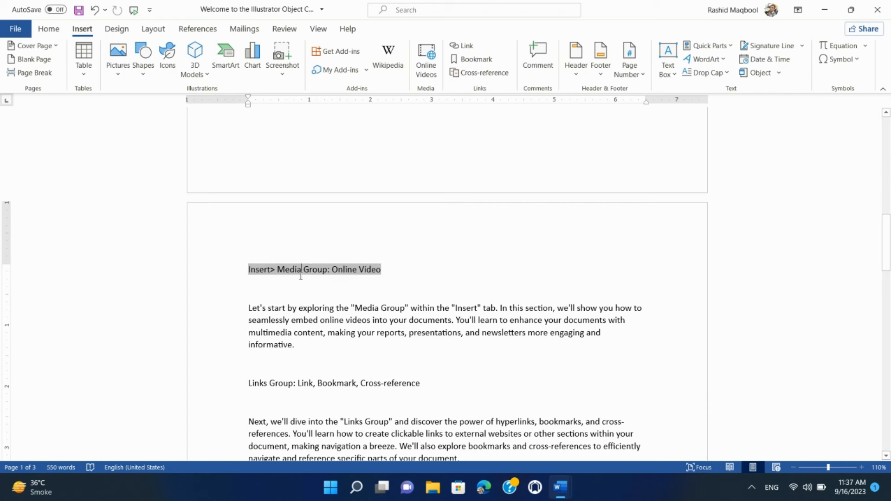
pyautogui.click(380, 271)
pyautogui.keyDown('ctrl'); pyautogui.click(355, 272); pyautogui.keyUp('ctrl')
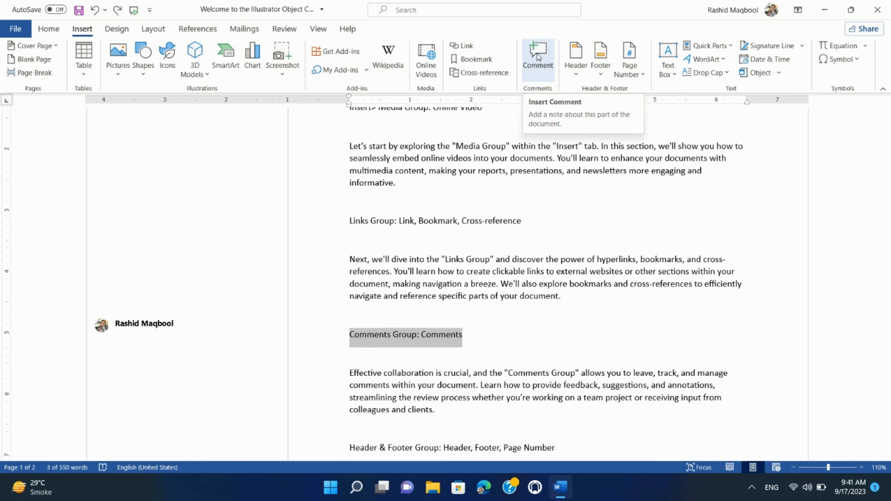
pyautogui.click(537, 57)
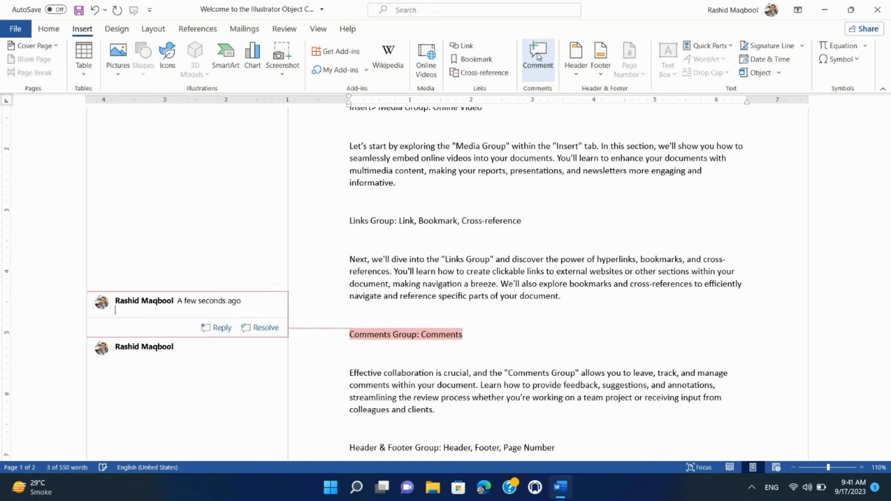
pyautogui.doubleClick(537, 56)
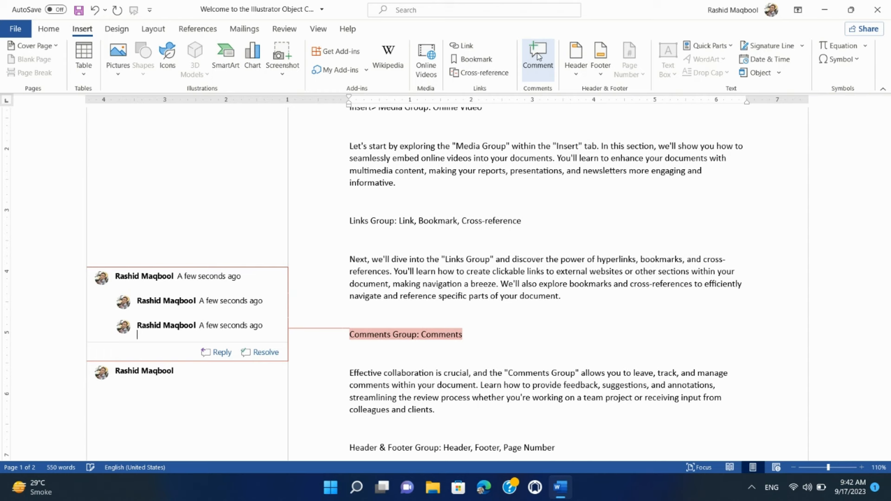
pyautogui.hotkey('ctrl', 'z')
pyautogui.hotkey('ctrl', 'z')
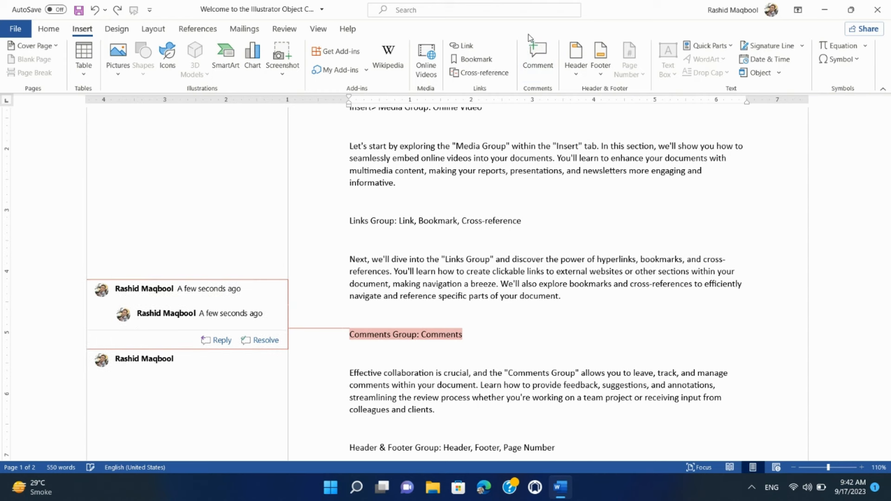
pyautogui.press('Escape')
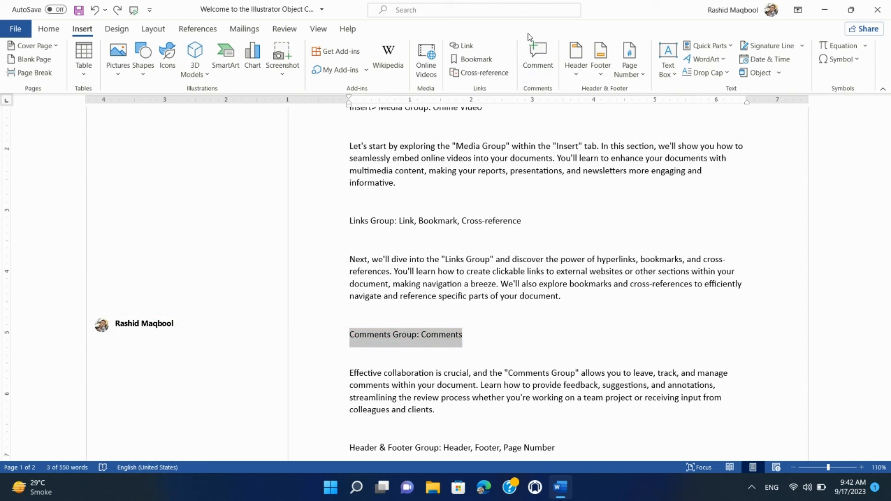
# Step: Undo the empty comment and attach a new comment reading "Comments Group." to the "Comments Group: Comments" line
pyautogui.hotkey('ctrl', 'z')
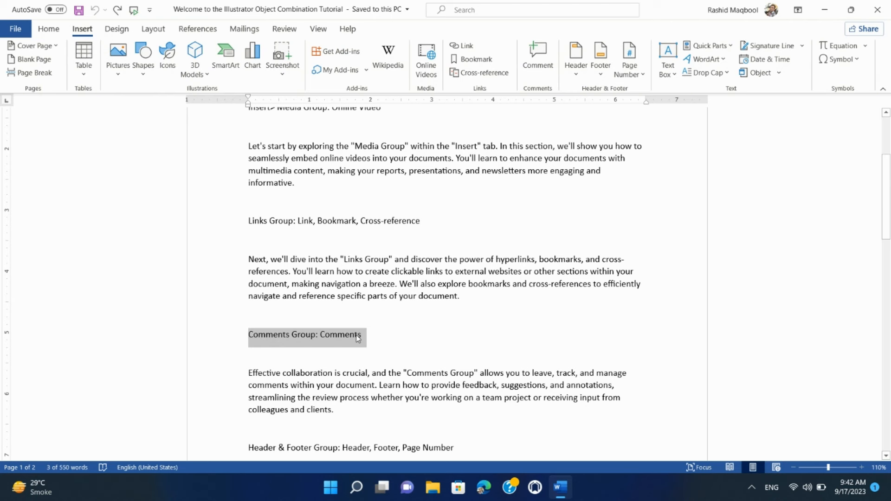
pyautogui.click(282, 341)
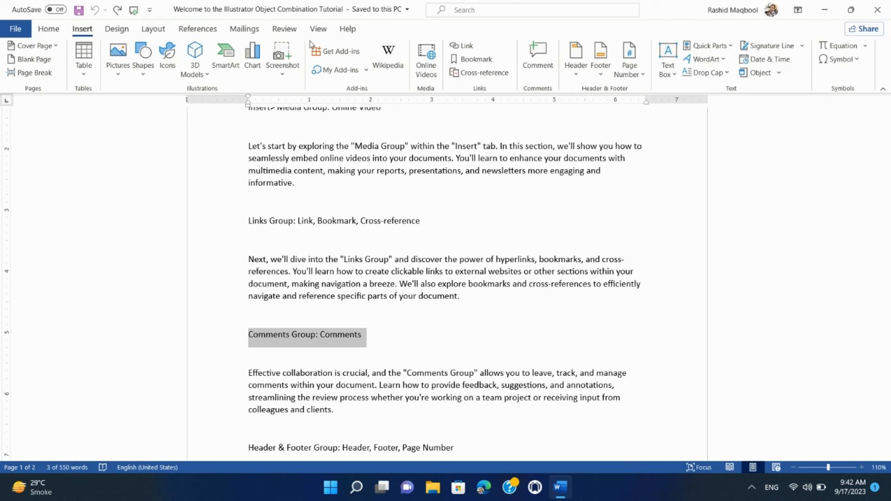
pyautogui.click(284, 29)
pyautogui.click(282, 60)
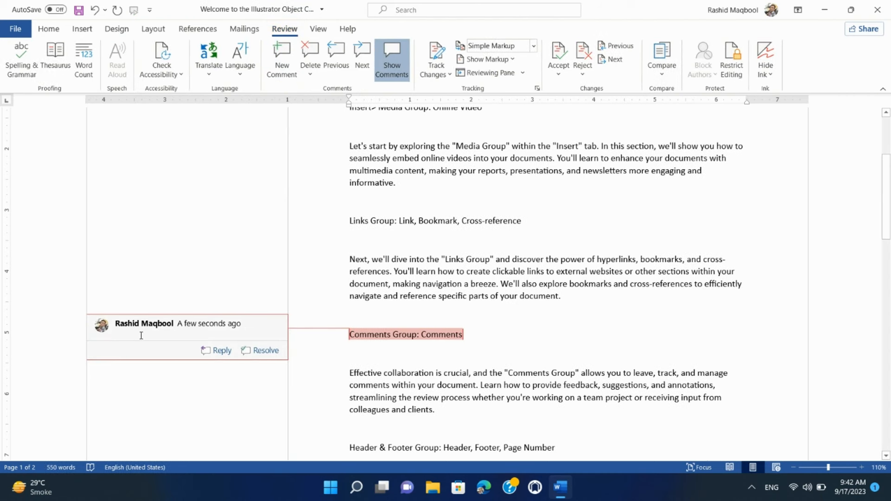
pyautogui.write('com')
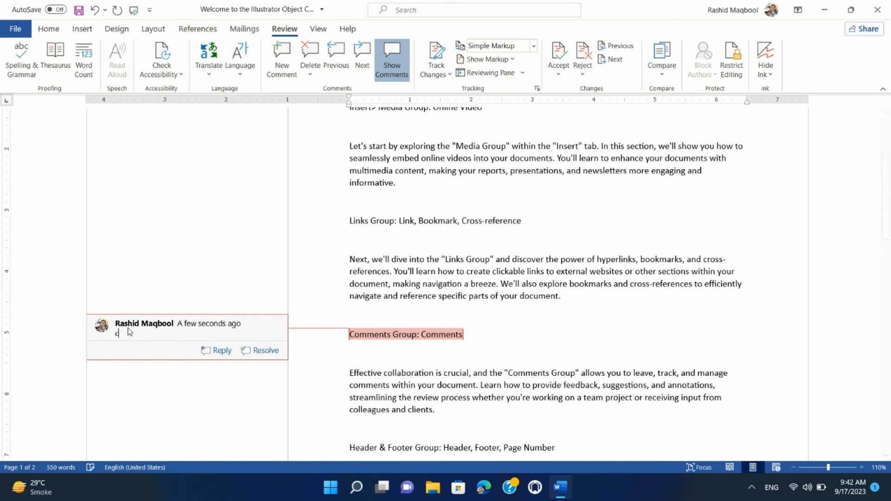
pyautogui.write('ments Group')
pyautogui.press('BackSpace')
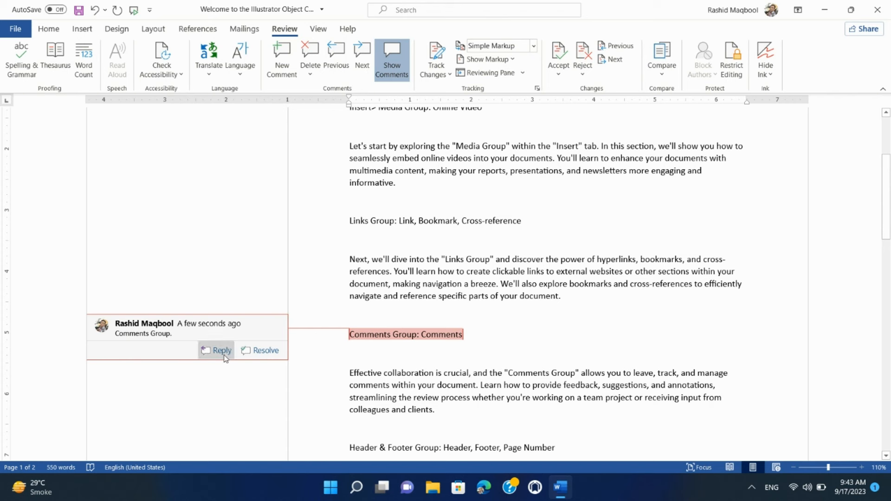
pyautogui.click(429, 247)
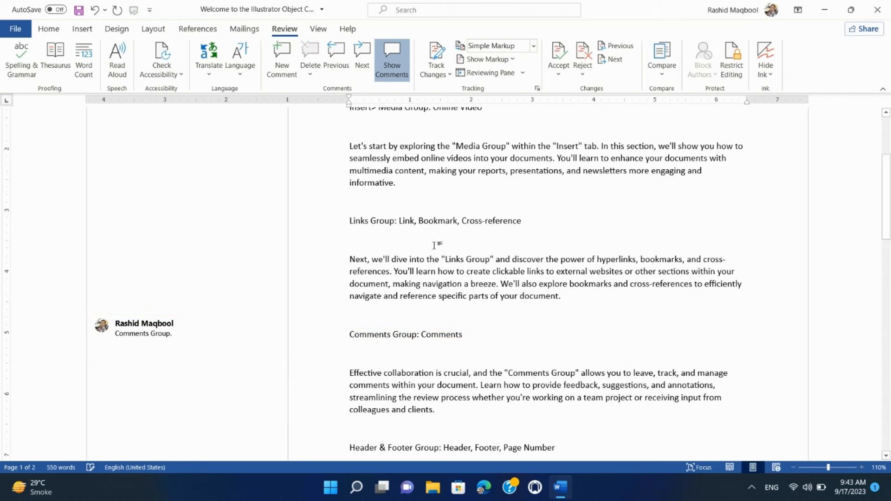
# Step: Toggle the comment display off and on several times, leaving comments shown in the margin
pyautogui.scroll(2, 438, 245)
pyautogui.scroll(2, 437, 248)
pyautogui.scroll(-3, 438, 242)
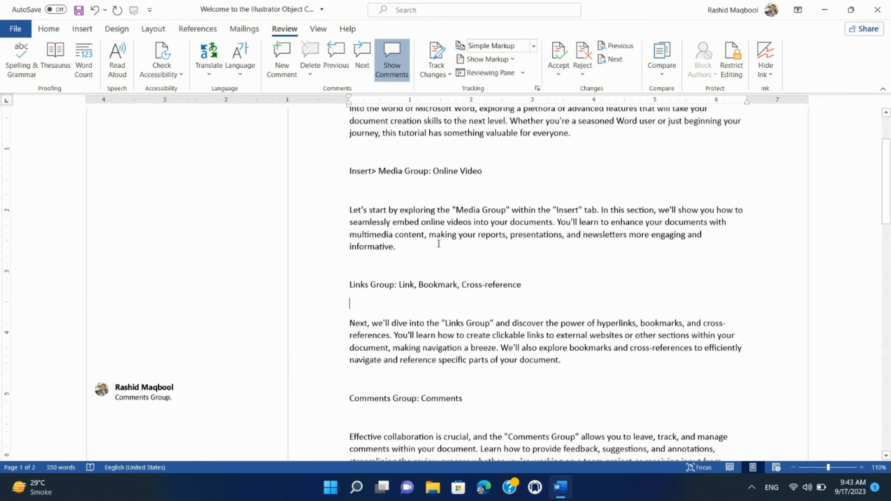
pyautogui.click(389, 63)
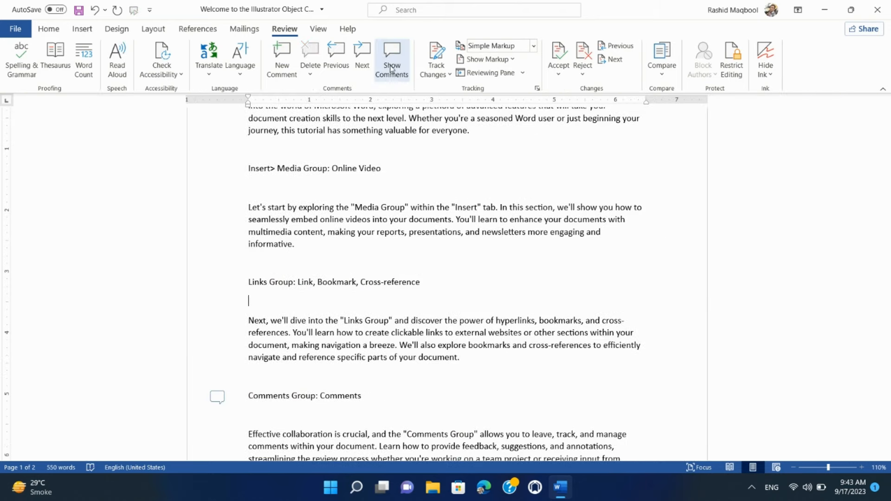
pyautogui.click(390, 65)
pyautogui.click(390, 65)
pyautogui.click(391, 69)
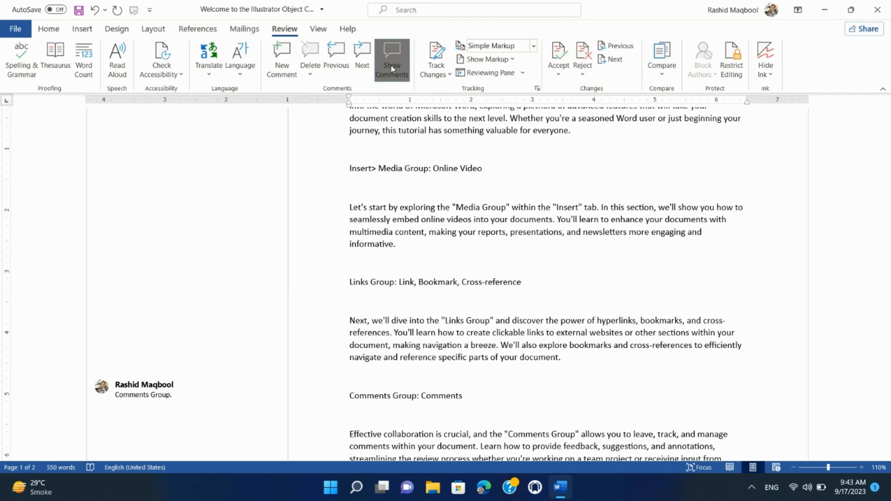
pyautogui.click(392, 68)
pyautogui.click(392, 65)
pyautogui.click(393, 61)
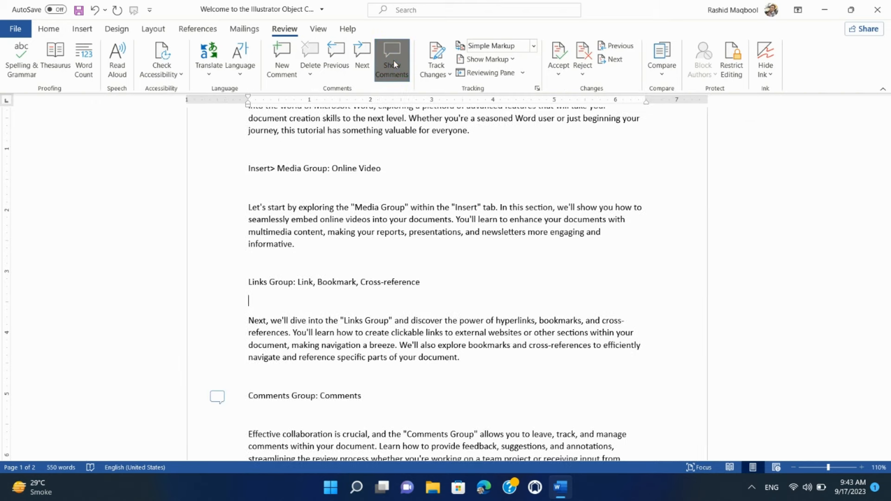
pyautogui.click(394, 60)
# Step: Add the reply "Yes" to the "Comments Group." comment
pyautogui.click(165, 390)
pyautogui.tripleClick(164, 390)
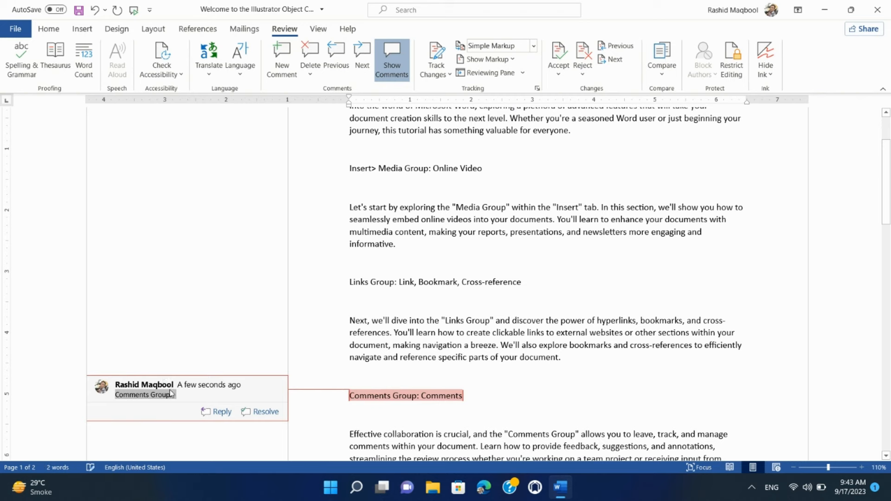
pyautogui.scroll(-2, 194, 377)
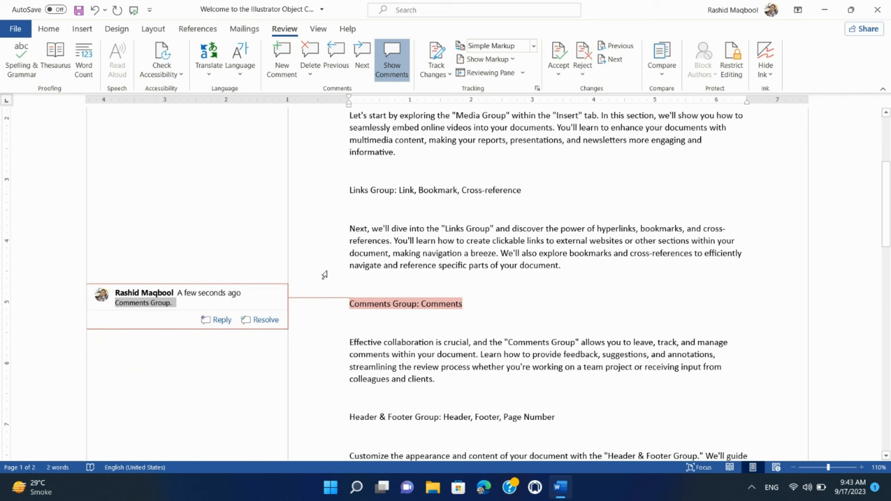
pyautogui.click(216, 320)
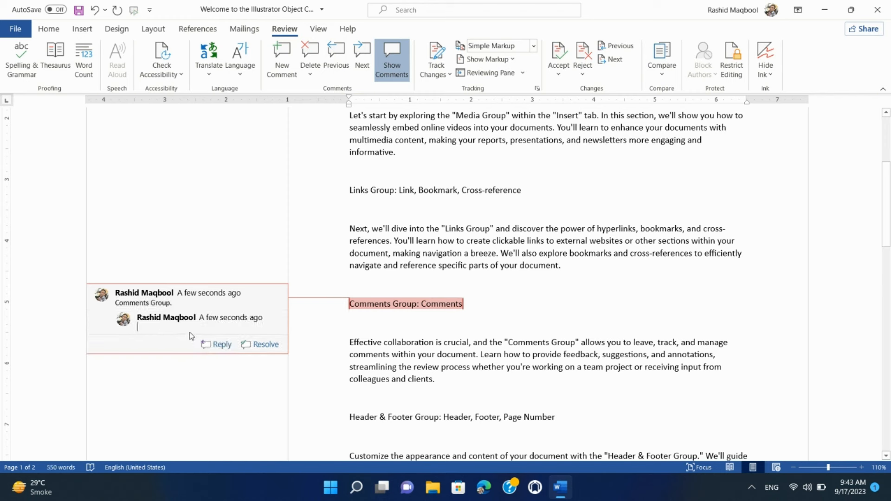
pyautogui.write('Yes')
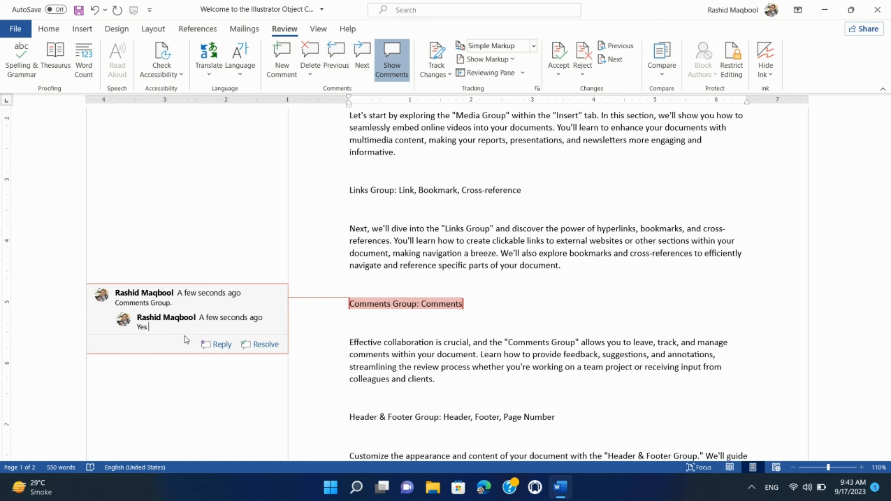
pyautogui.press('Return')
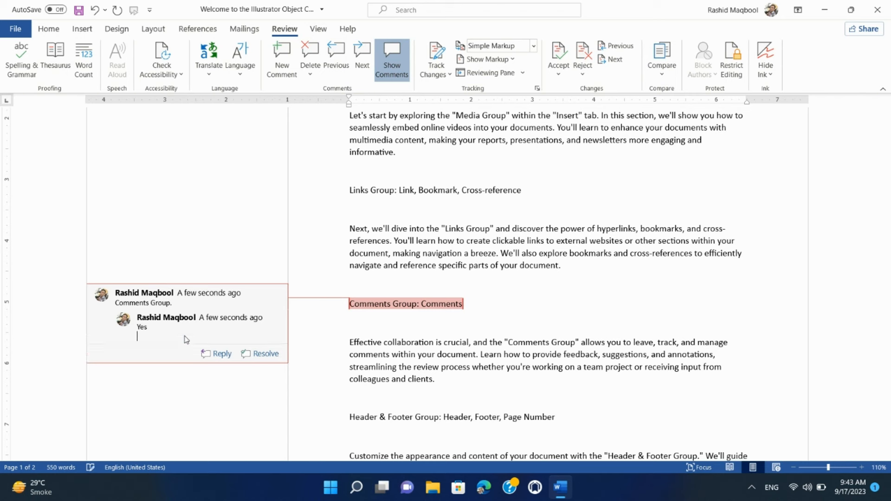
# Step: Change the text of the reply under the "Comments Group." comment to "No"
pyautogui.click(250, 294)
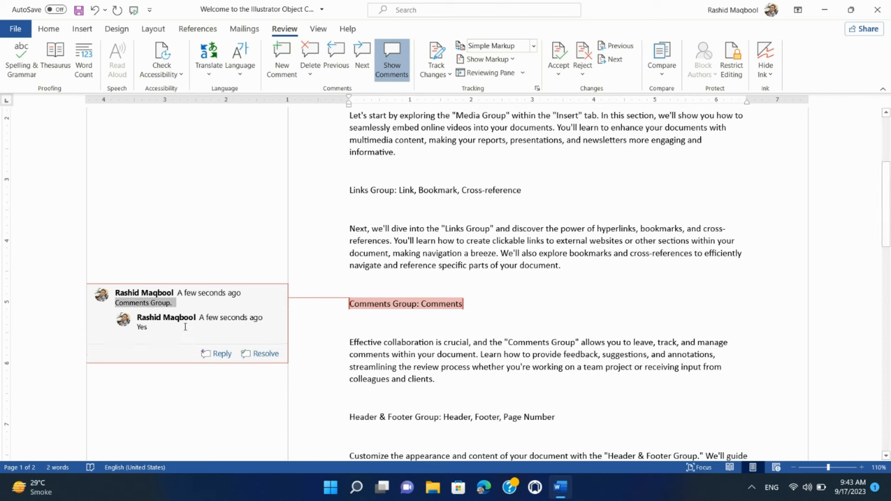
pyautogui.click(180, 326)
pyautogui.click(254, 299)
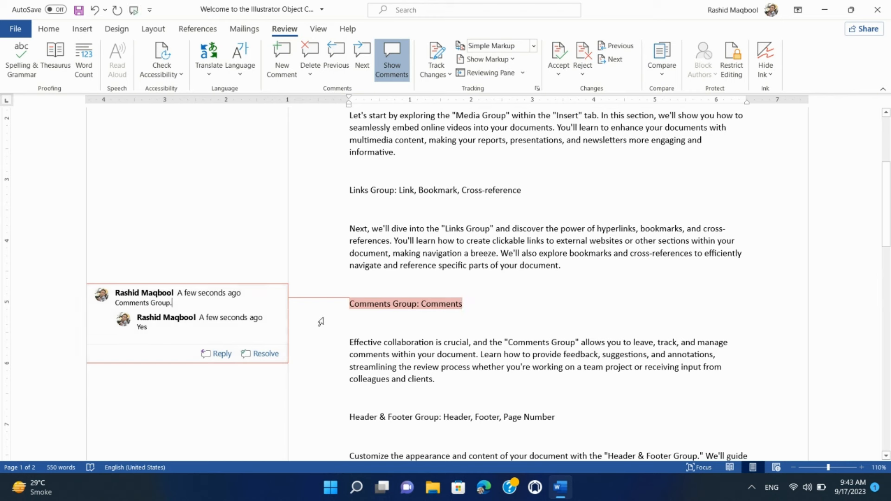
pyautogui.click(189, 327)
pyautogui.press('BackSpace')
pyautogui.press('BackSpace')
pyautogui.press('BackSpace')
pyautogui.write('NO')
pyautogui.press('BackSpace')
pyautogui.write('o')
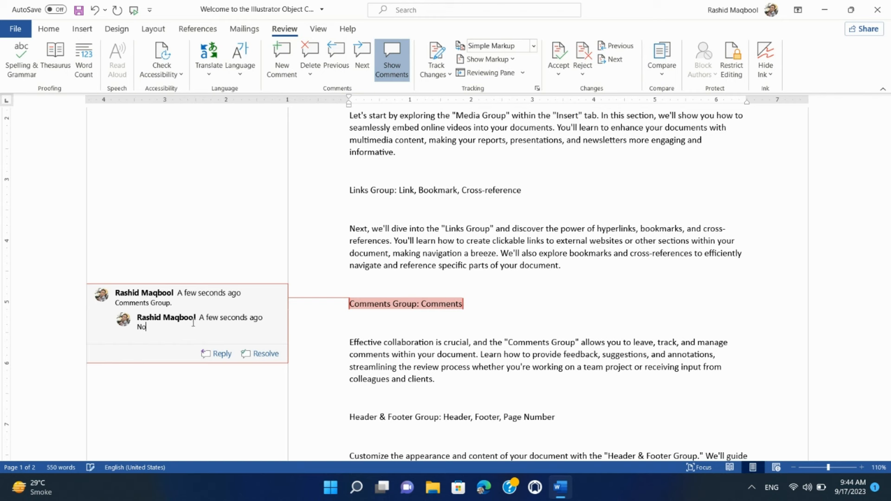
# Step: Resolve the comment thread, and delete its "No" reply and the "Comments Group." comment itself
pyautogui.click(262, 358)
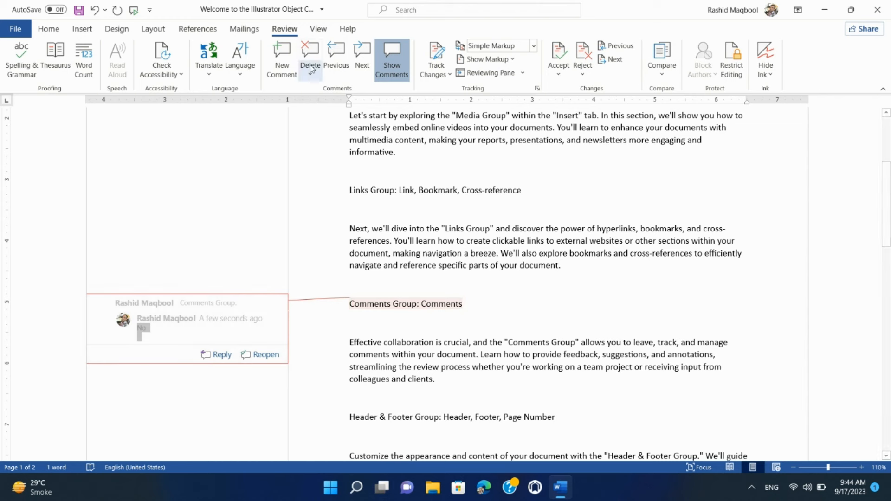
pyautogui.click(311, 50)
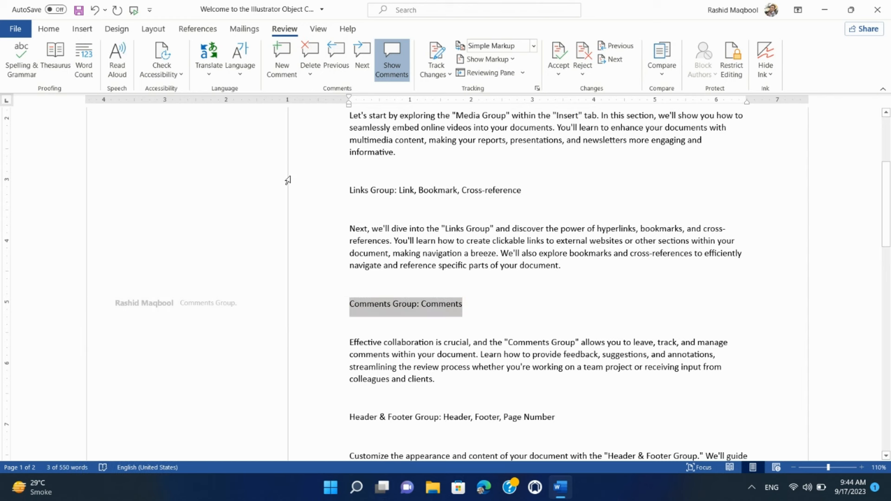
pyautogui.click(214, 299)
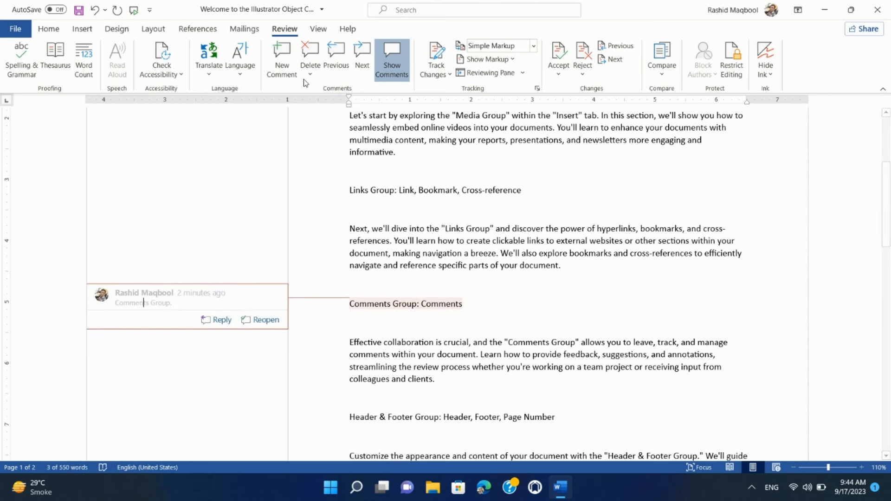
pyautogui.click(310, 50)
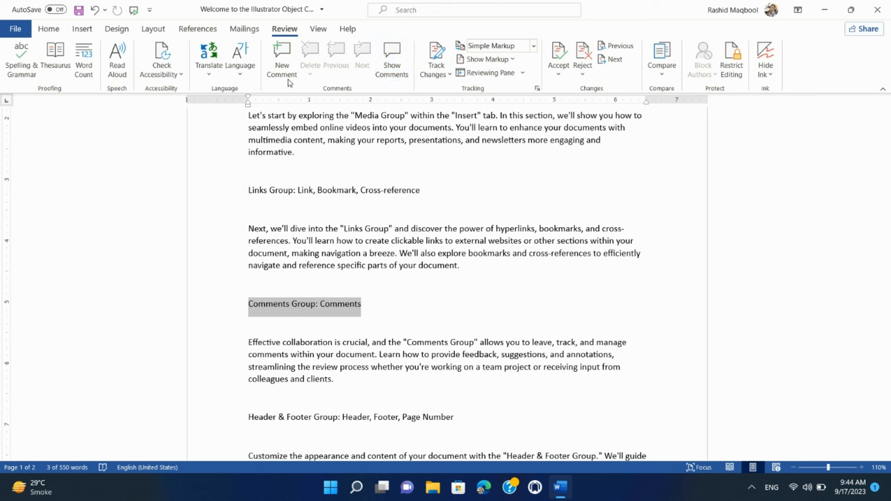
# Step: Attach a new comment reading "Hi" to the "Comments Group: Comments" line and close its balloon
pyautogui.click(281, 59)
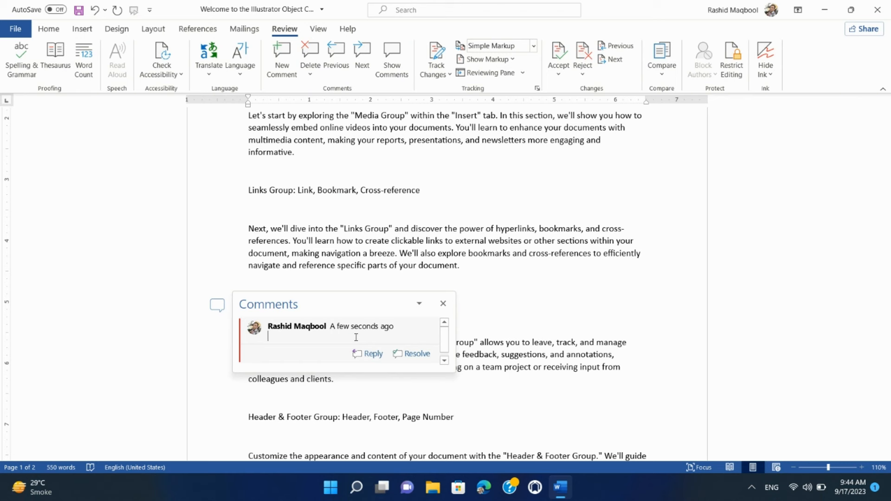
pyautogui.write('Hi')
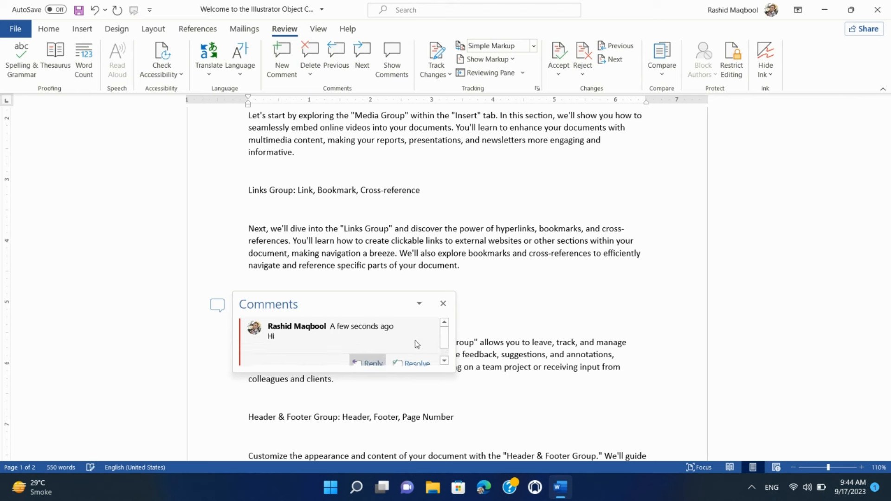
pyautogui.click(536, 276)
pyautogui.click(339, 305)
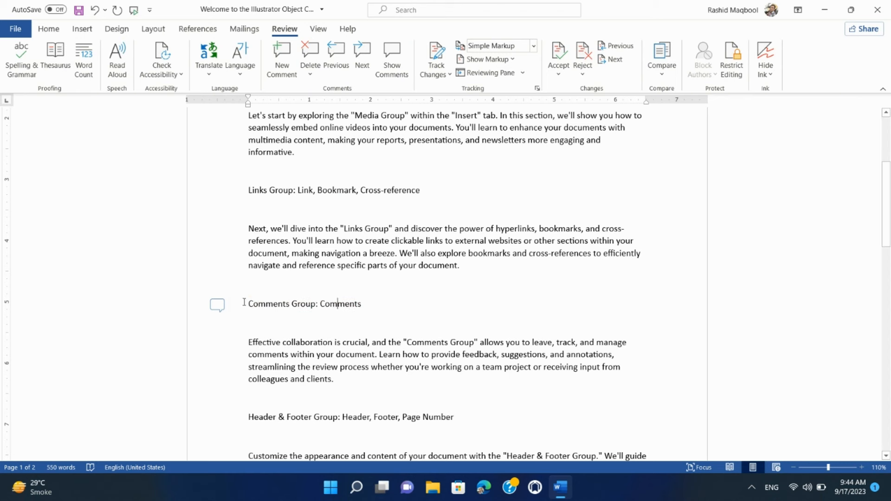
# Step: Open the "Hi" comment's balloon and turn on Track Changes for the document
pyautogui.click(217, 305)
pyautogui.click(444, 70)
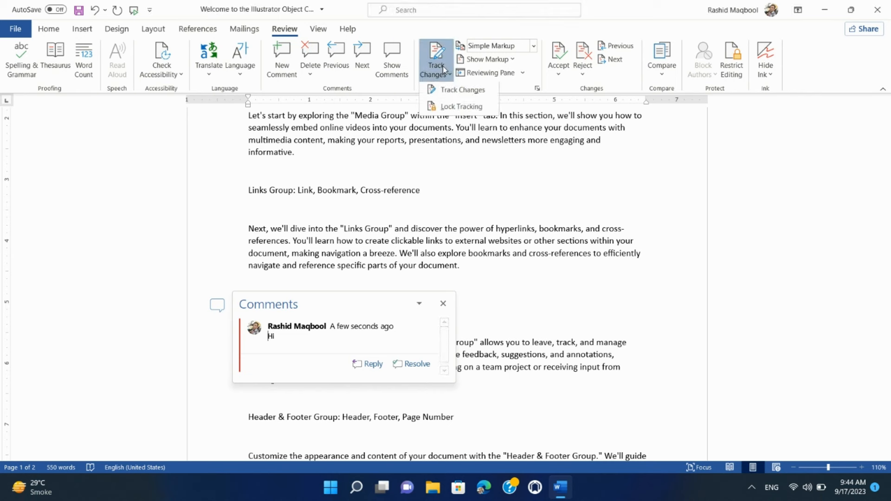
pyautogui.click(446, 92)
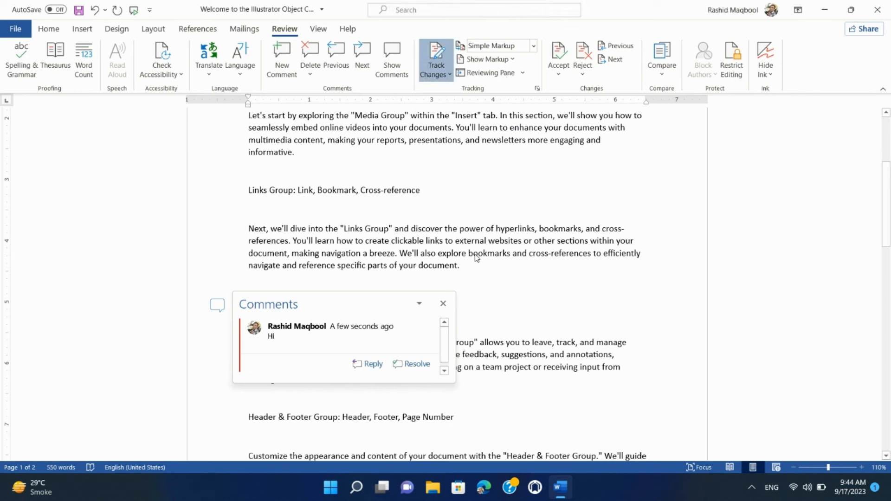
# Step: Edit the comment to read "Hi! this is a good." and mark it as resolved
pyautogui.click(312, 348)
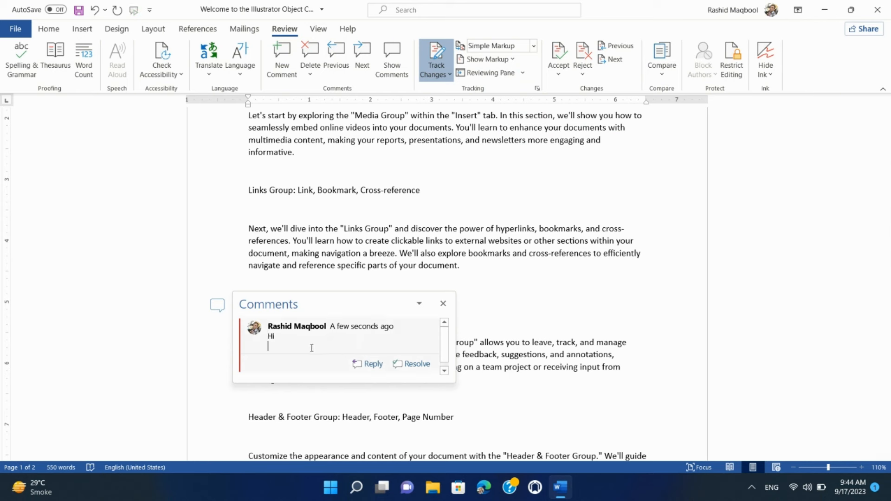
pyautogui.press('BackSpace')
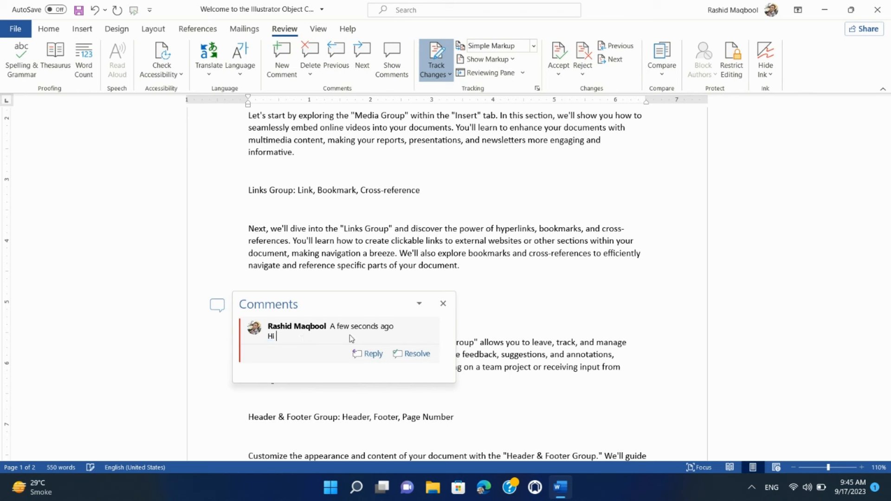
pyautogui.write('this is a good.')
pyautogui.click(273, 336)
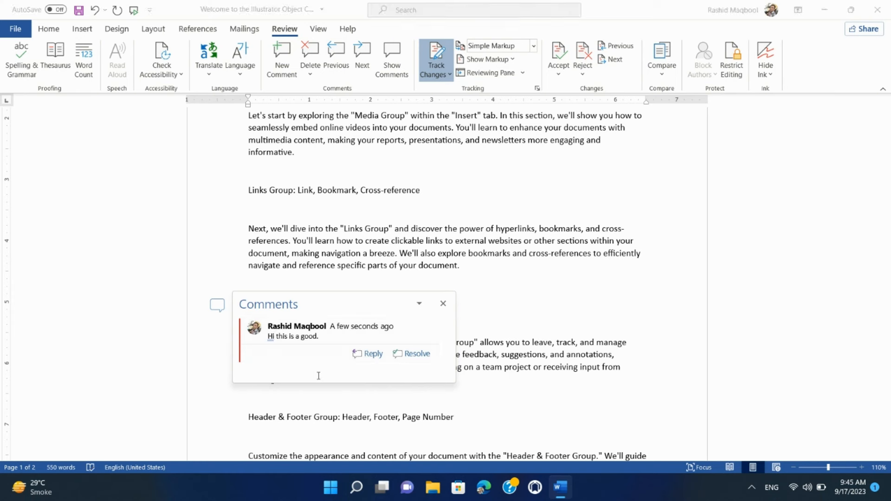
pyautogui.write('!')
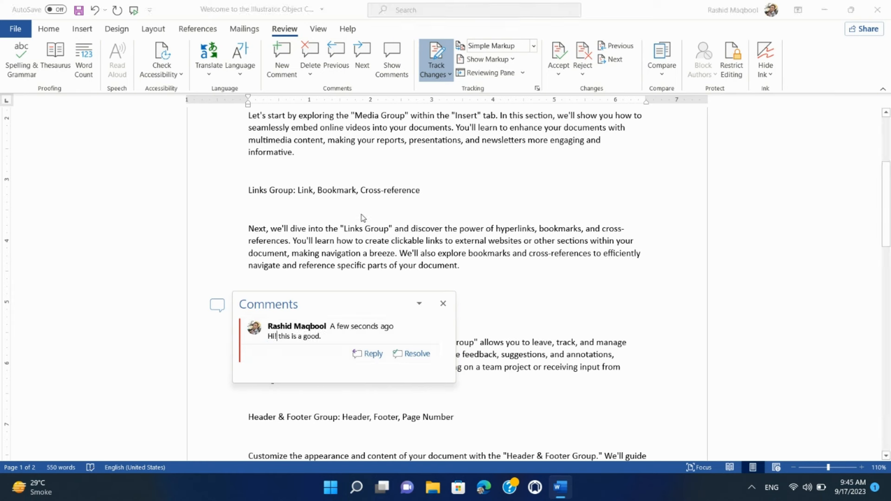
pyautogui.click(344, 303)
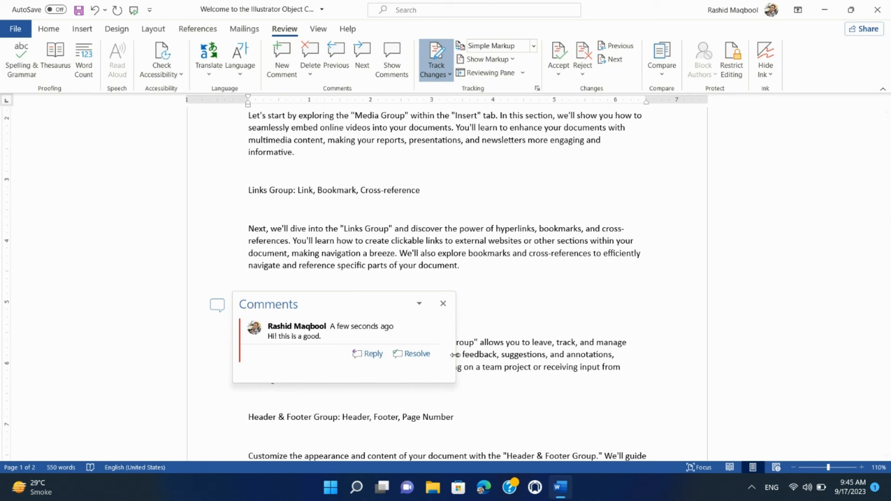
pyautogui.click(410, 354)
pyautogui.click(410, 355)
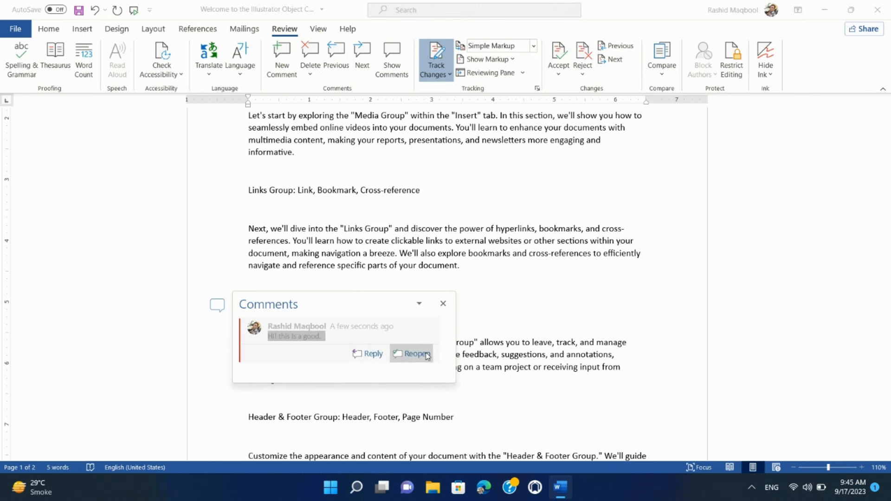